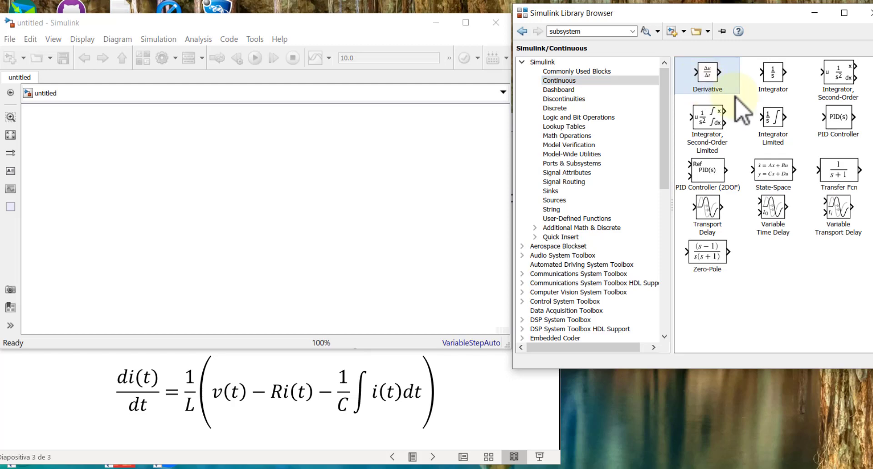
Step: Add an Integrator block from the Continuous library to the empty model
click(774, 84)
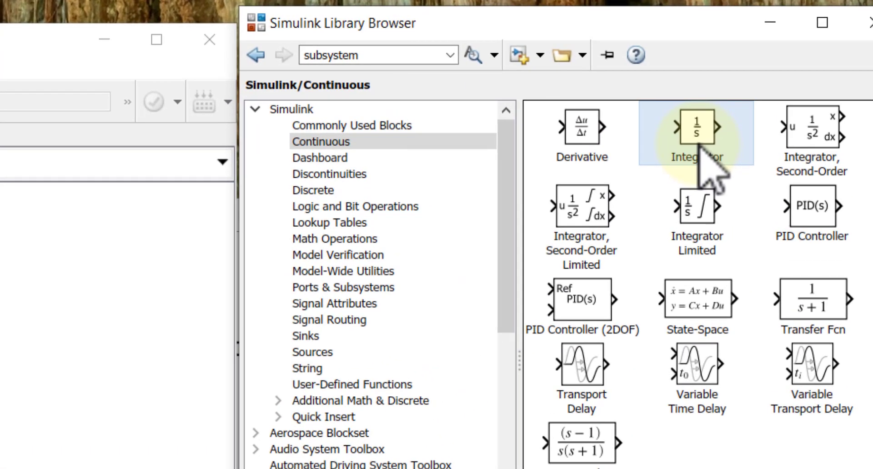
click(591, 131)
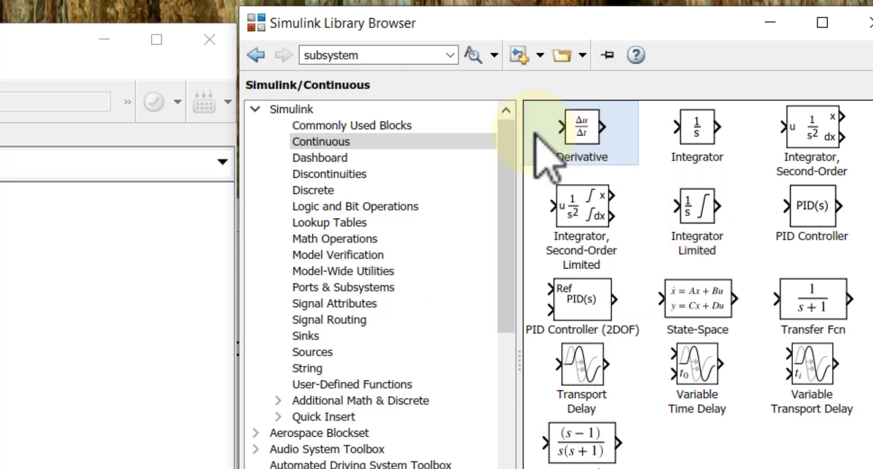
click(689, 136)
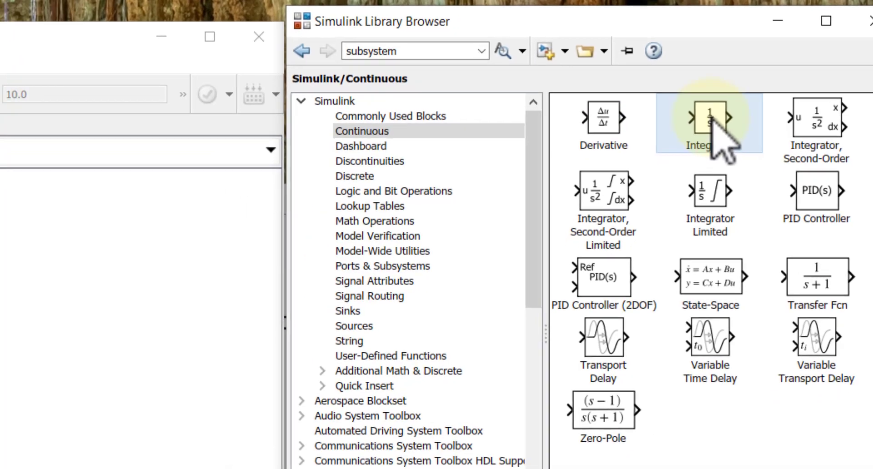
drag(690, 135, 201, 173)
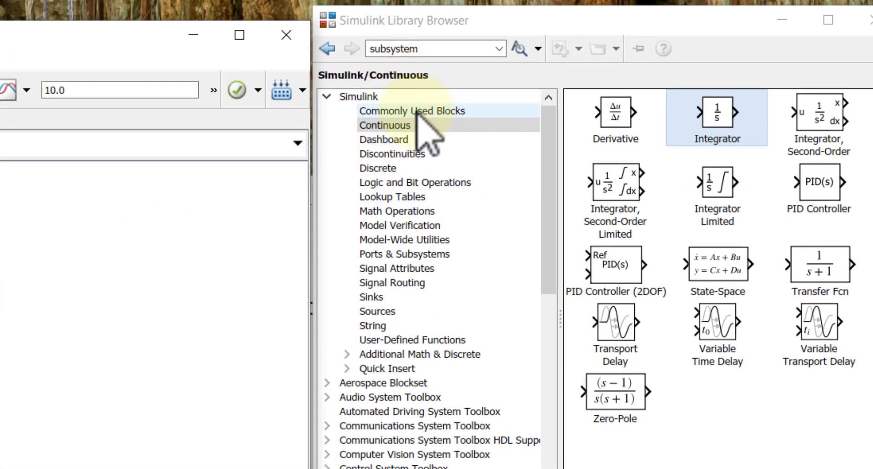
Step: Add a Constant block and a Gain block from the Commonly Used Blocks library to the model
click(417, 111)
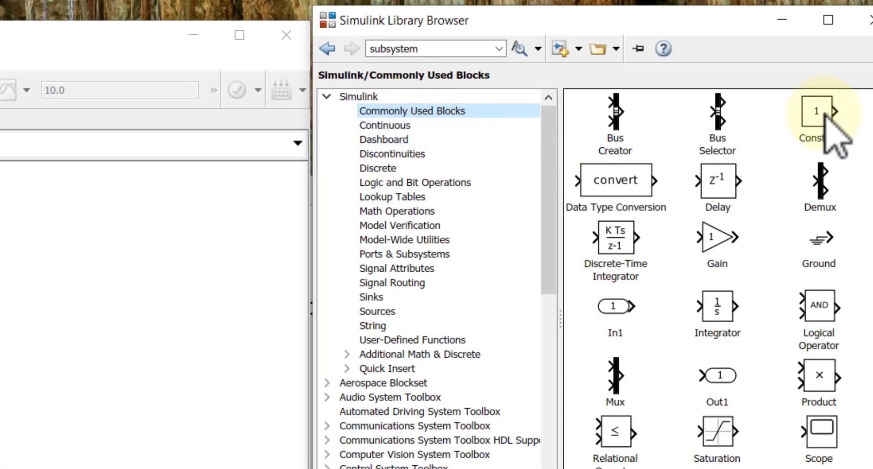
drag(824, 119, 0, 195)
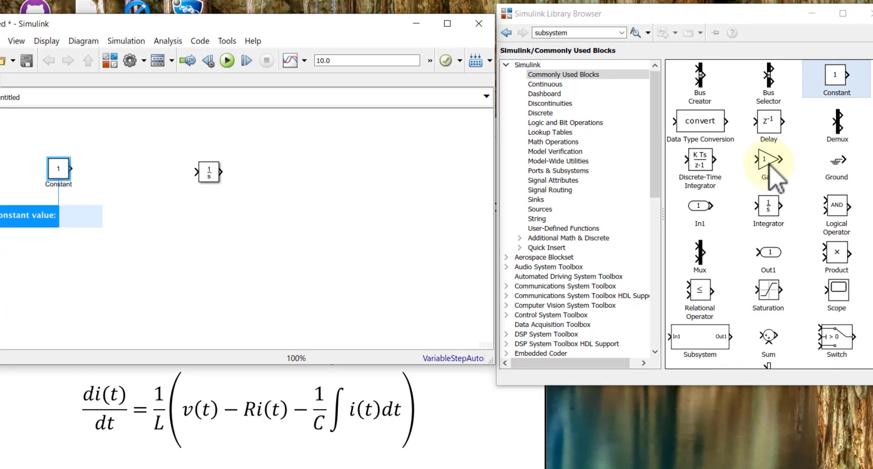
drag(770, 166, 350, 223)
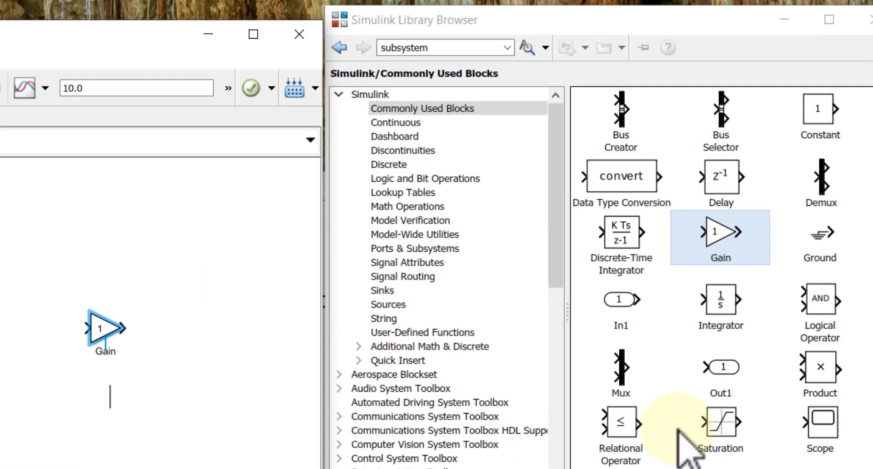
Step: Add an Add block from the Math Operations library and a Scope block from the Sinks library to the model
click(409, 207)
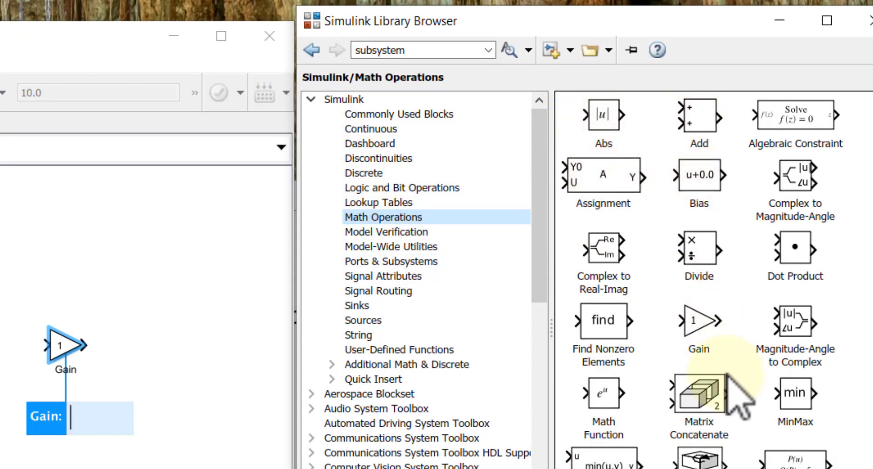
scroll(778, 439, down, 2)
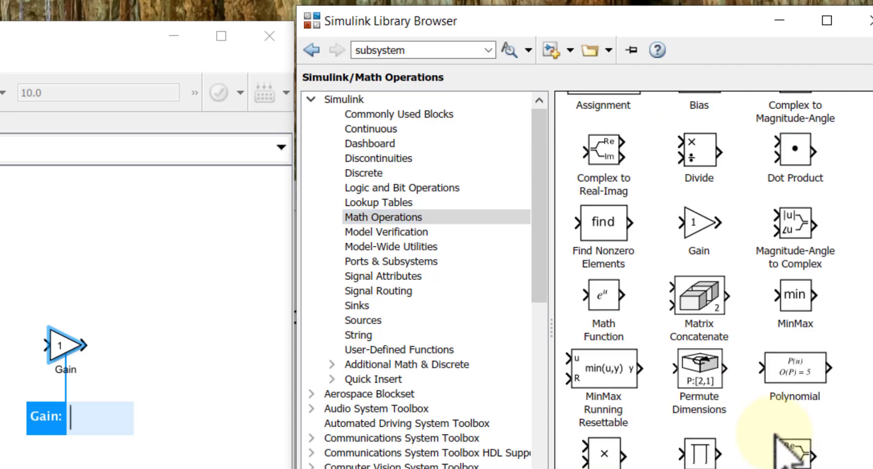
scroll(778, 437, up, 2)
drag(687, 130, 167, 319)
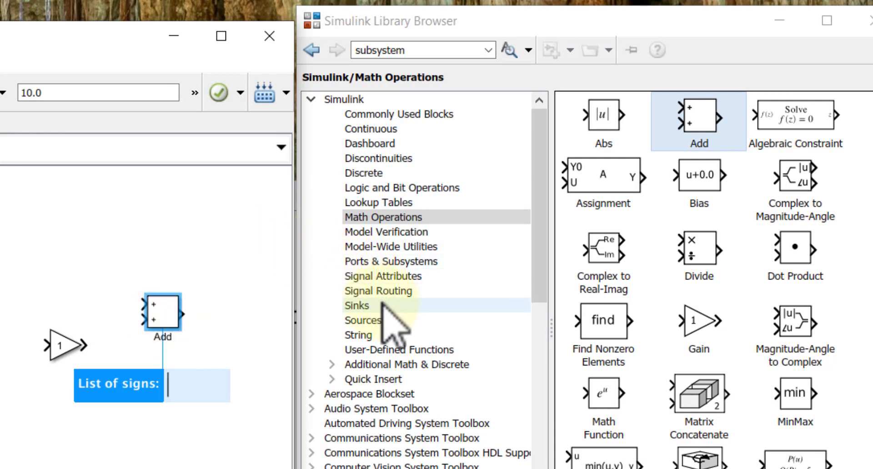
click(382, 306)
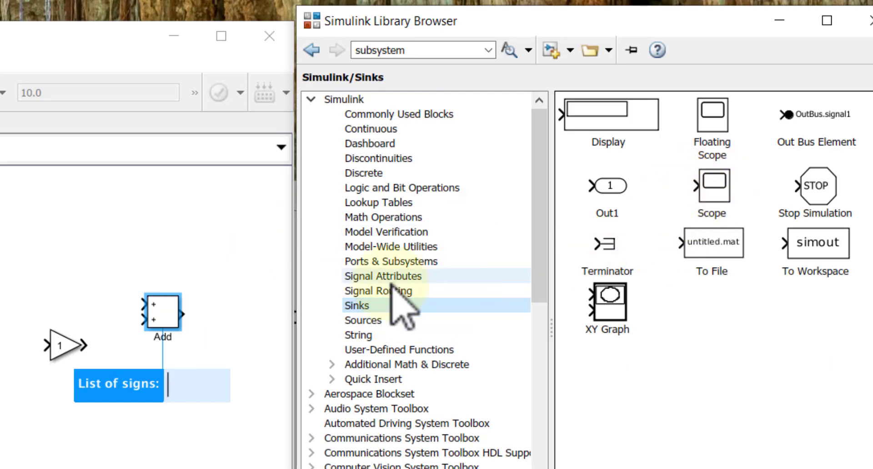
drag(718, 186, 210, 401)
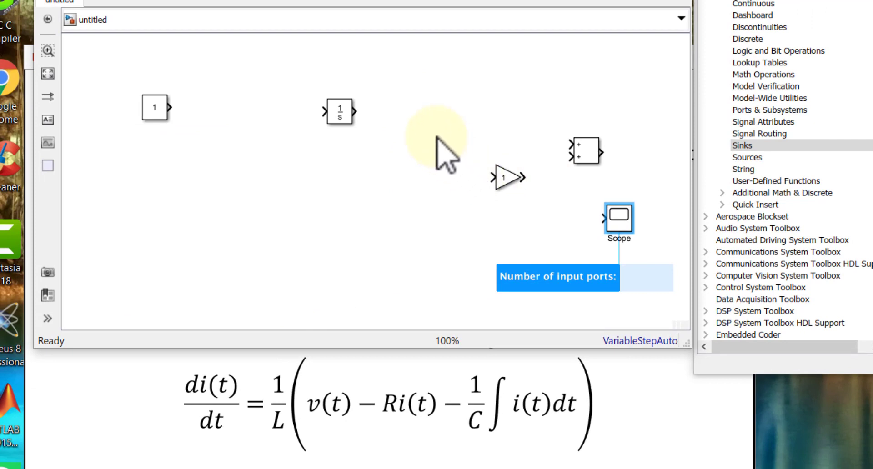
Step: Check the RLC circuit on the PowerPoint slide, and set the Constant block's value to v in the Simulink model
click(228, 291)
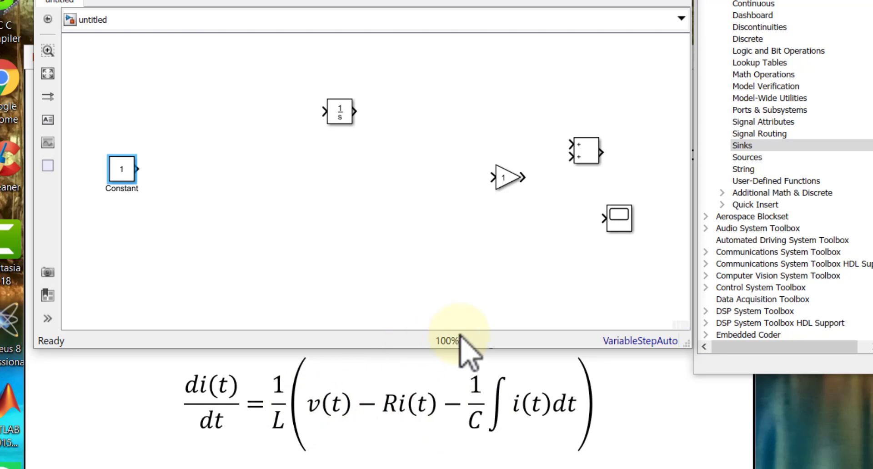
click(628, 387)
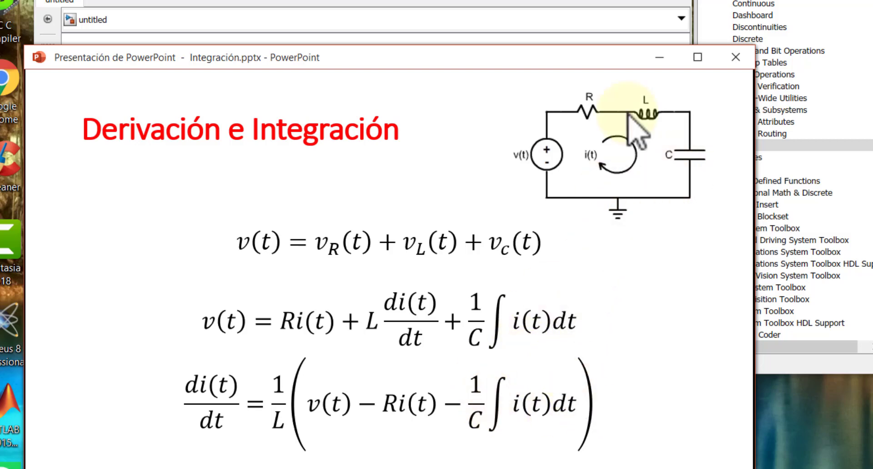
click(512, 2)
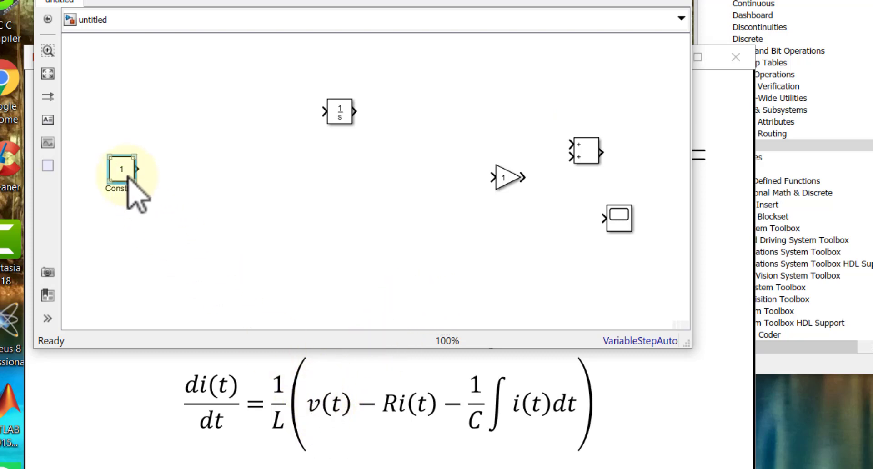
mouse_move(126, 172)
mouse_down()
mouse_move(137, 182)
mouse_move(131, 167)
mouse_up()
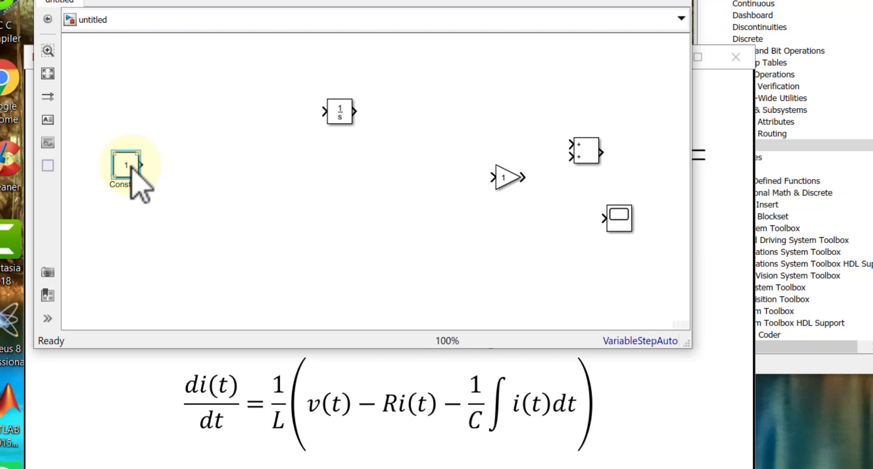
double_click(128, 167)
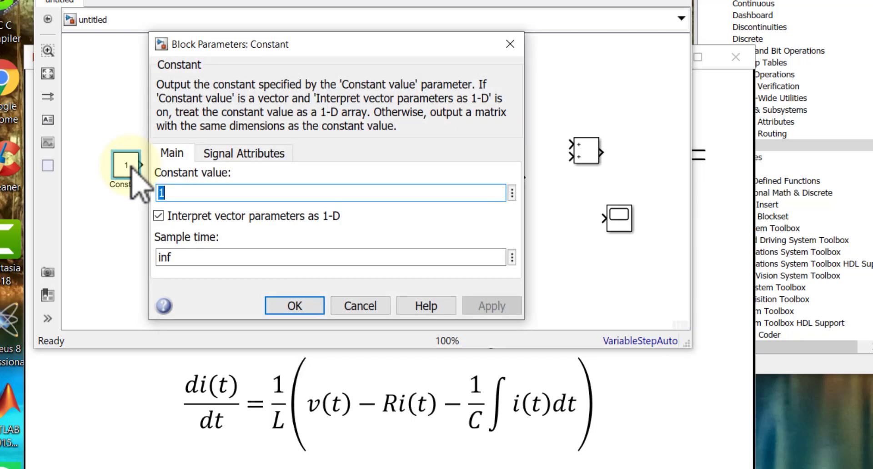
text(v)
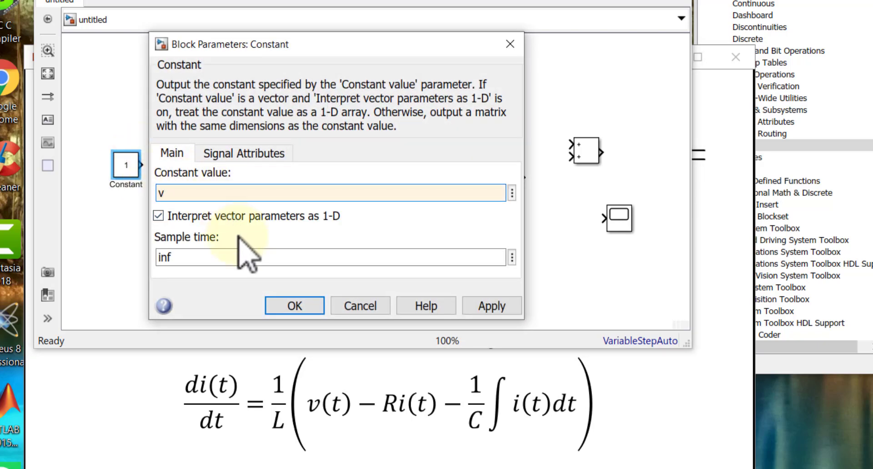
click(291, 305)
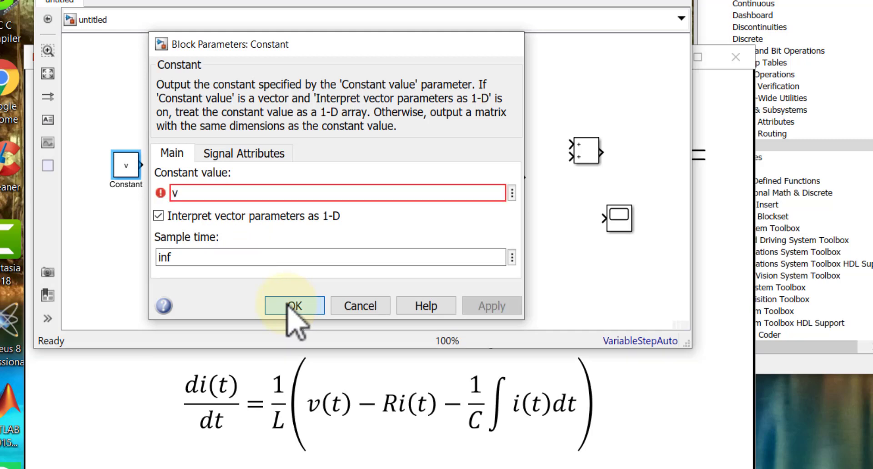
click(126, 163)
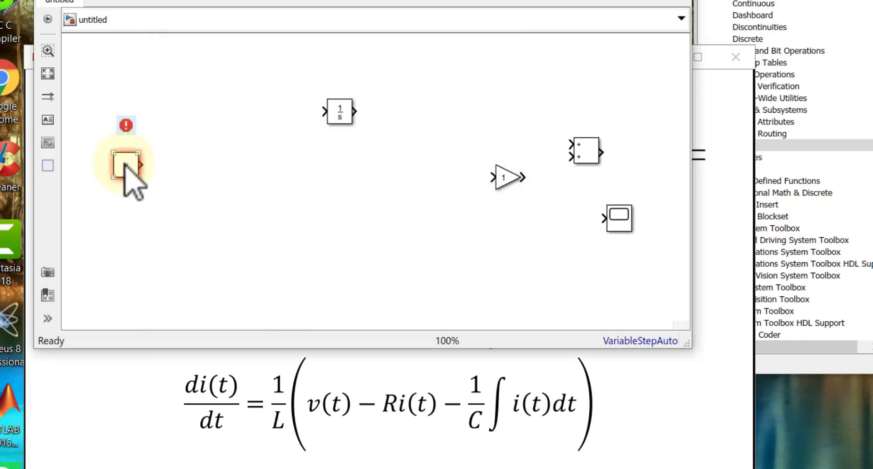
click(147, 178)
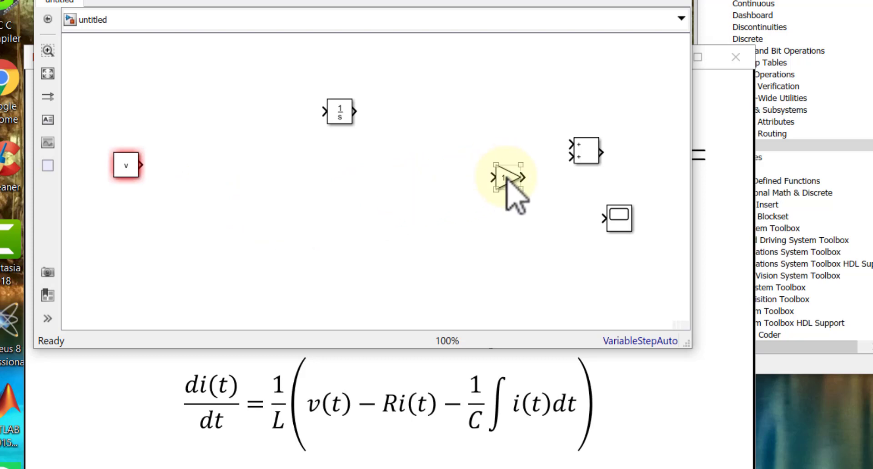
Step: Move the Gain block below the Integrator block and set its gain to 1/L
drag(509, 179, 375, 220)
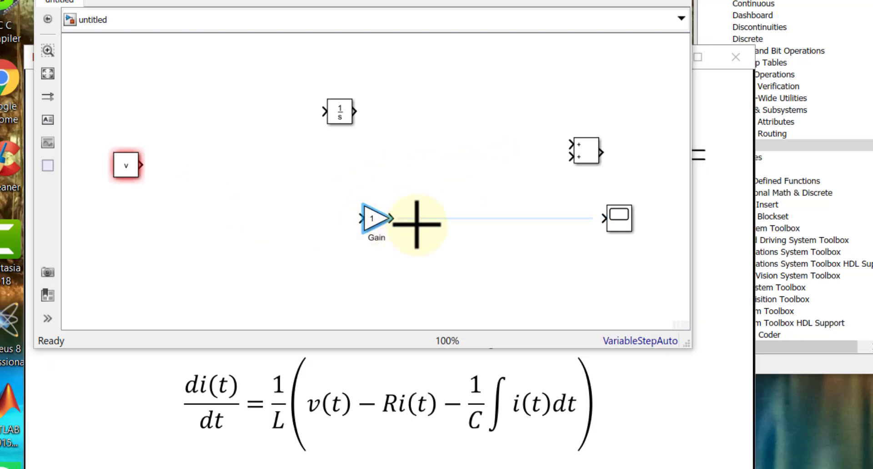
double_click(376, 219)
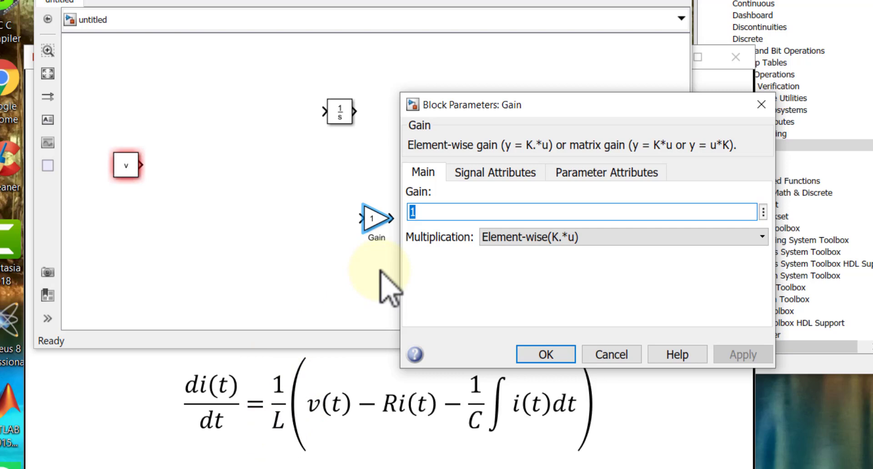
text(1)
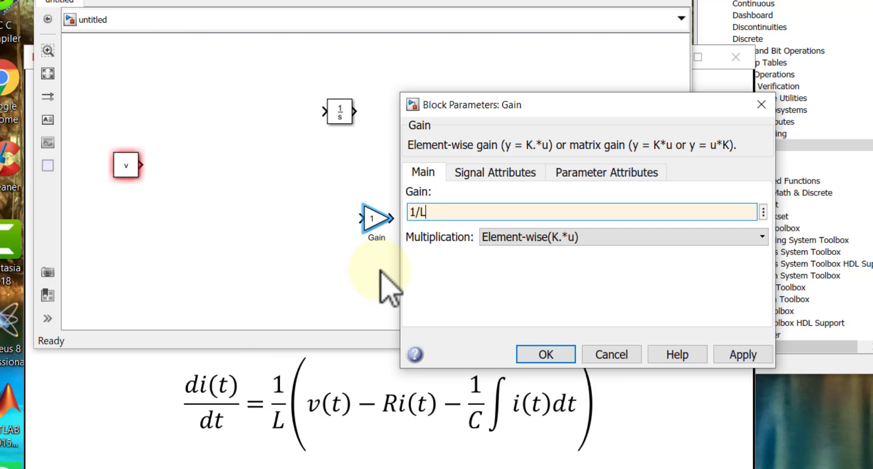
key(Return)
Step: Duplicate the 1/L Gain block beside the original and set the copy's gain to 1/C
click(372, 223)
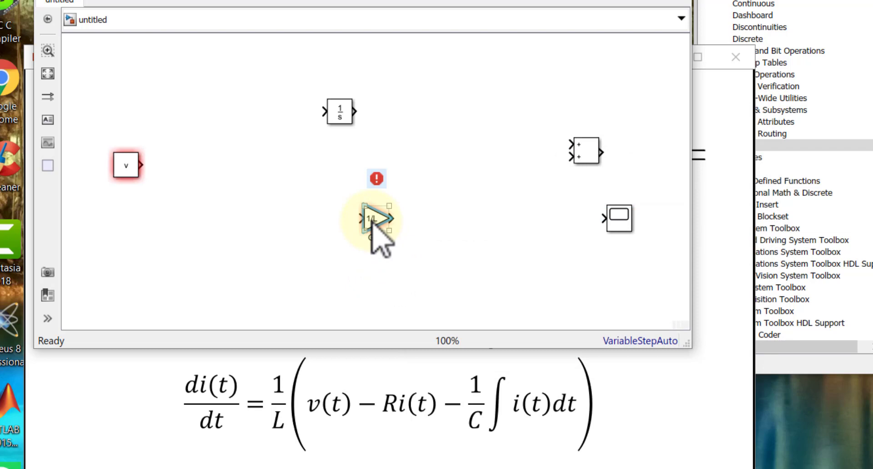
drag(373, 223, 442, 257)
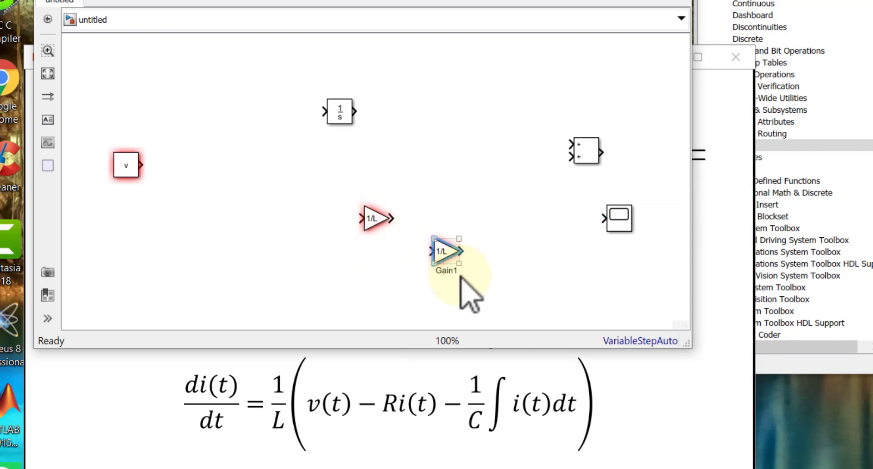
double_click(445, 255)
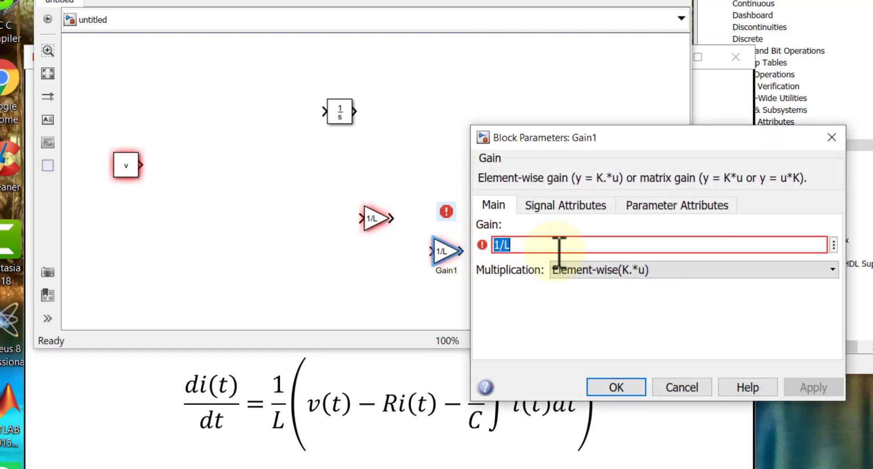
text(1/)
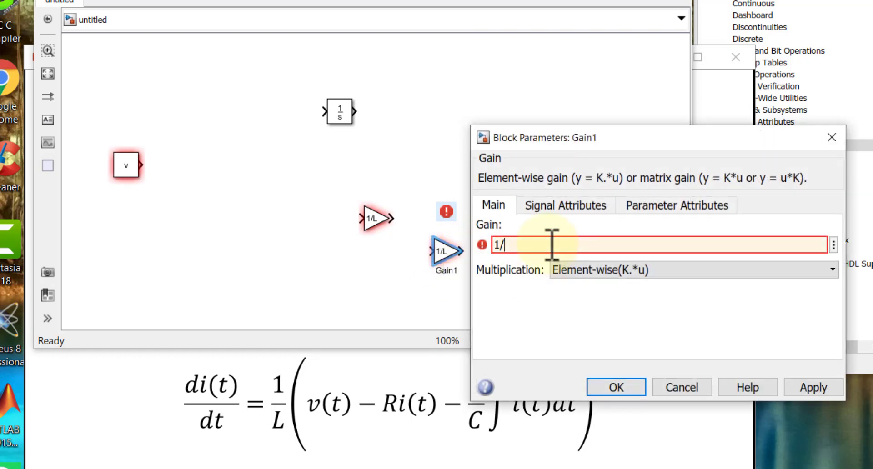
key(Return)
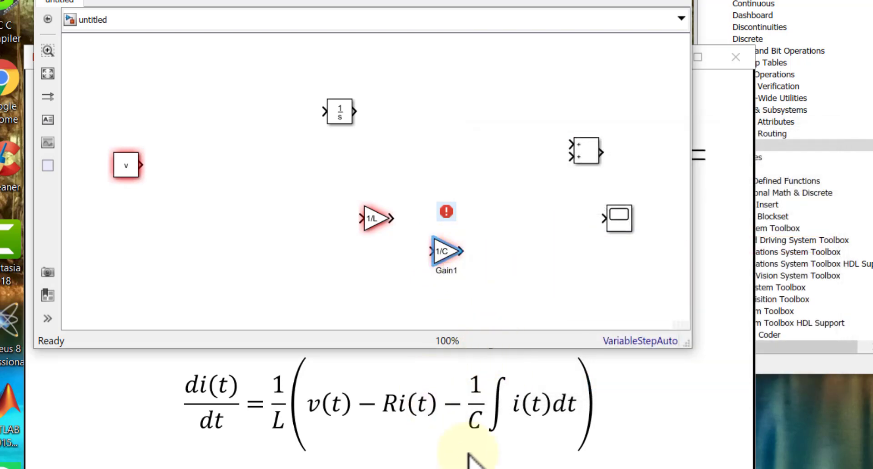
Step: Duplicate the 1/C Gain block below the 1/L gain and set the copy's gain to R
drag(450, 255, 327, 280)
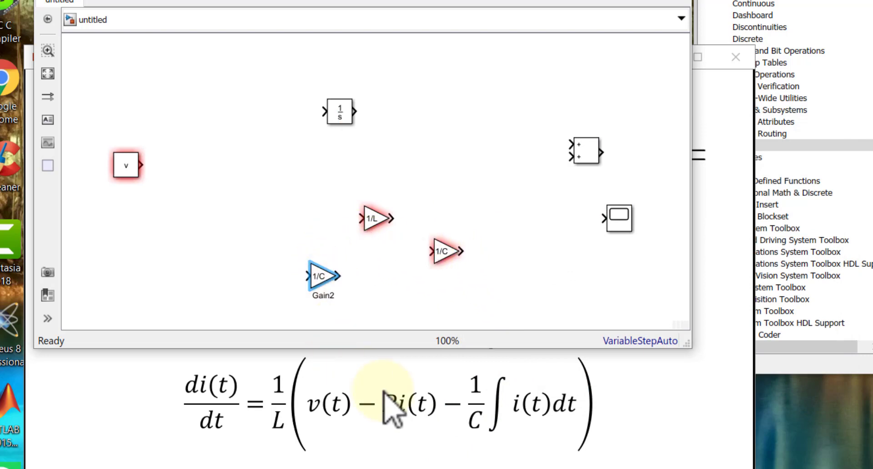
double_click(321, 274)
text(R)
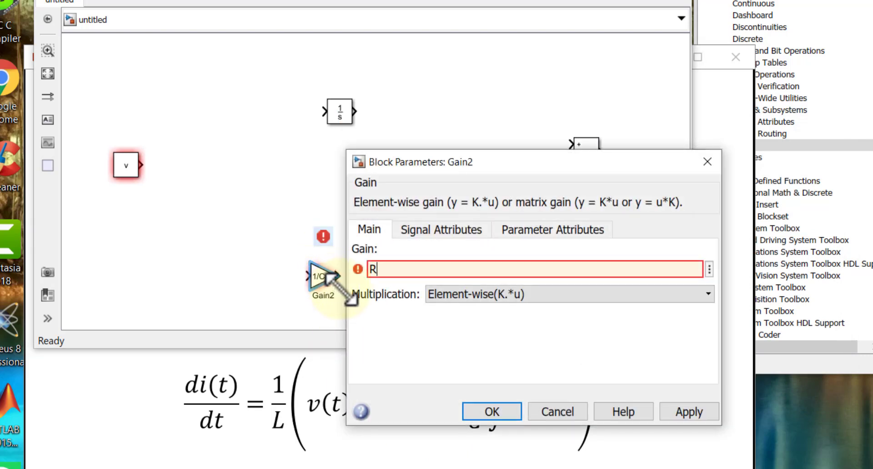
click(495, 410)
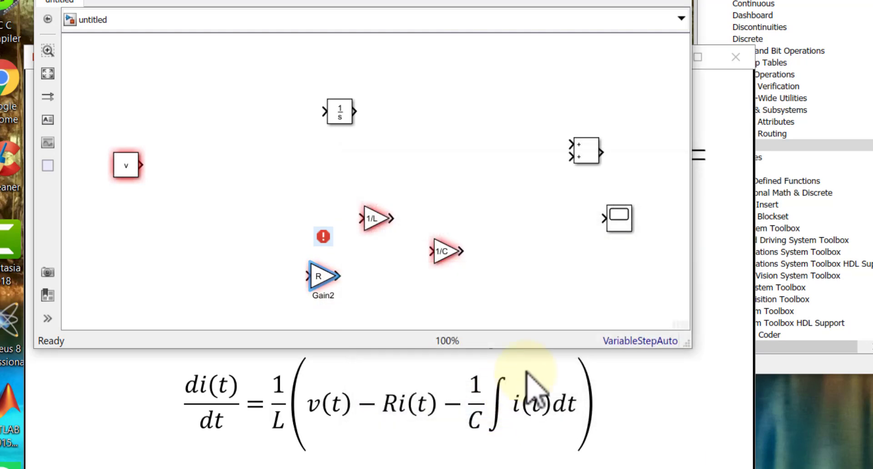
click(510, 295)
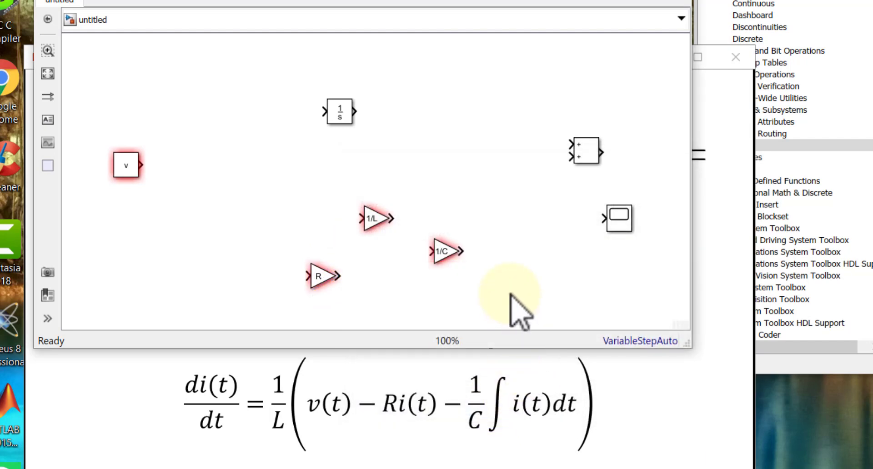
Step: Move the Add block between the 1/C gain and the Scope, and shift the Integrator block slightly up toward the Constant block
drag(578, 149, 557, 245)
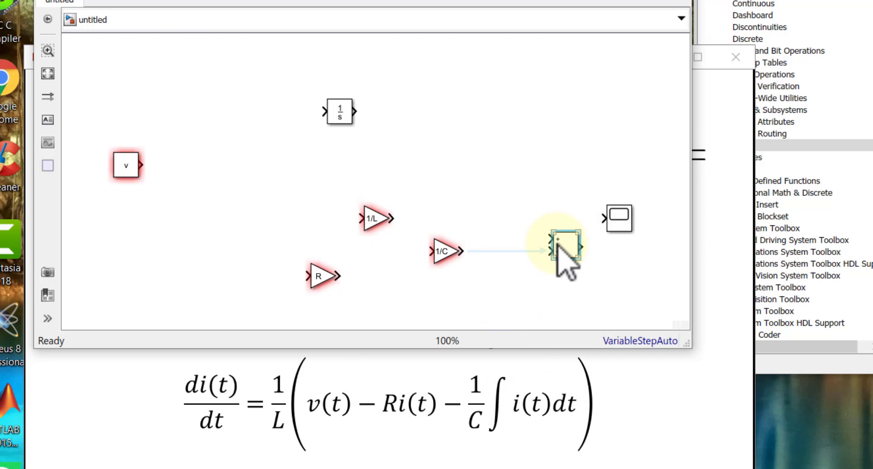
drag(340, 112, 308, 97)
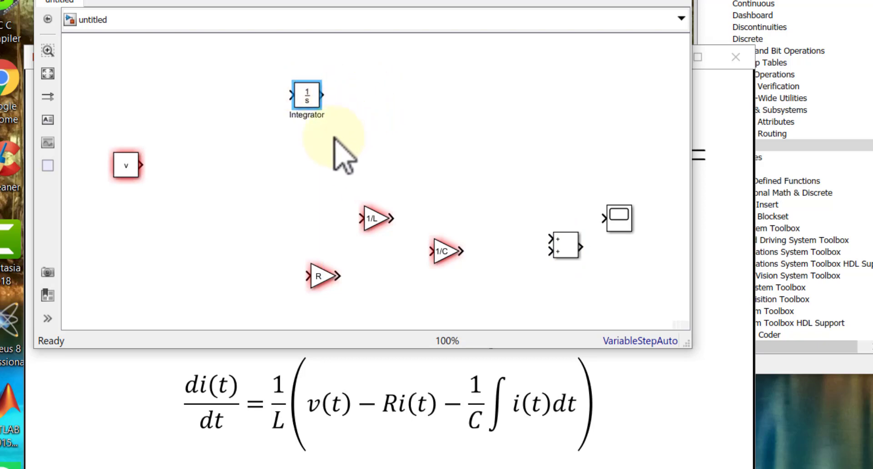
Step: Draw an open signal line leading into the Integrator block's input
scroll(314, 164, up, 3)
scroll(327, 175, down, 2)
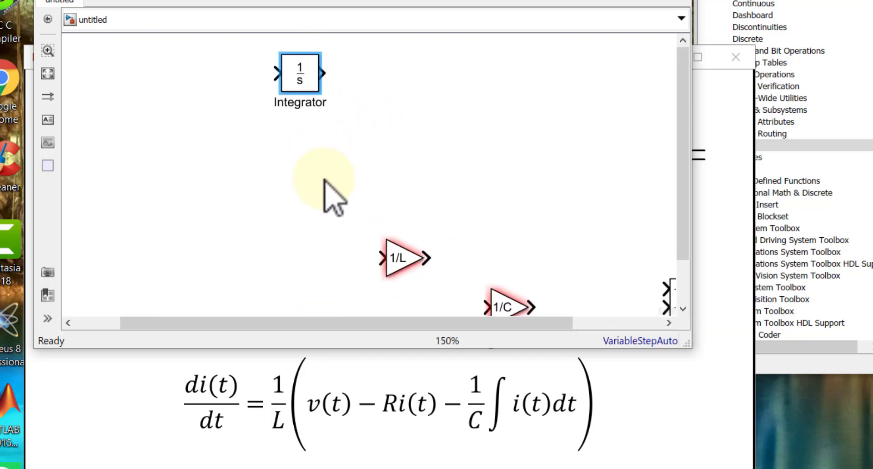
scroll(324, 182, up, 4)
scroll(323, 196, down, 3)
scroll(323, 200, down, 3)
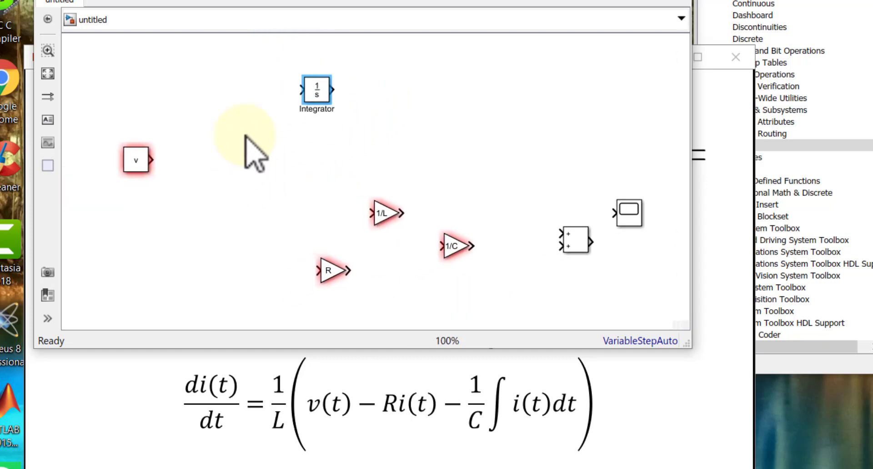
mouse_move(319, 91)
mouse_down()
mouse_move(327, 94)
mouse_move(242, 89)
mouse_up()
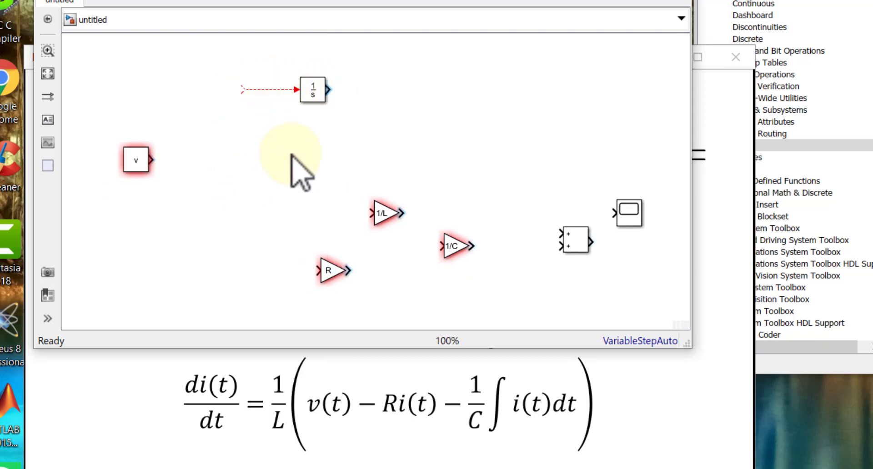
drag(288, 150, 290, 165)
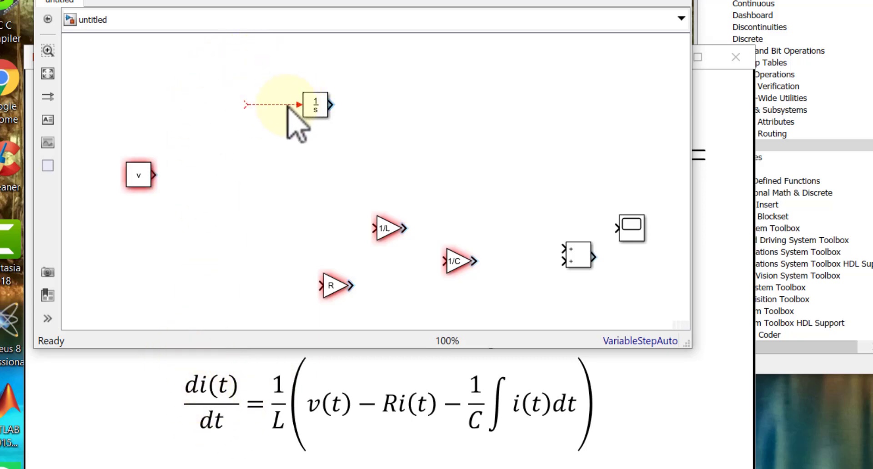
Step: Add the annotation di(t)/dt in font size 24 above the open line entering the Integrator
double_click(254, 66)
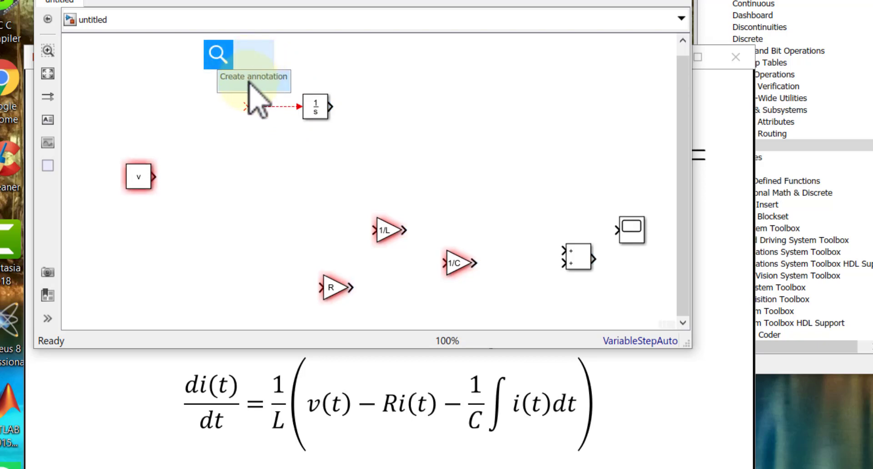
click(251, 80)
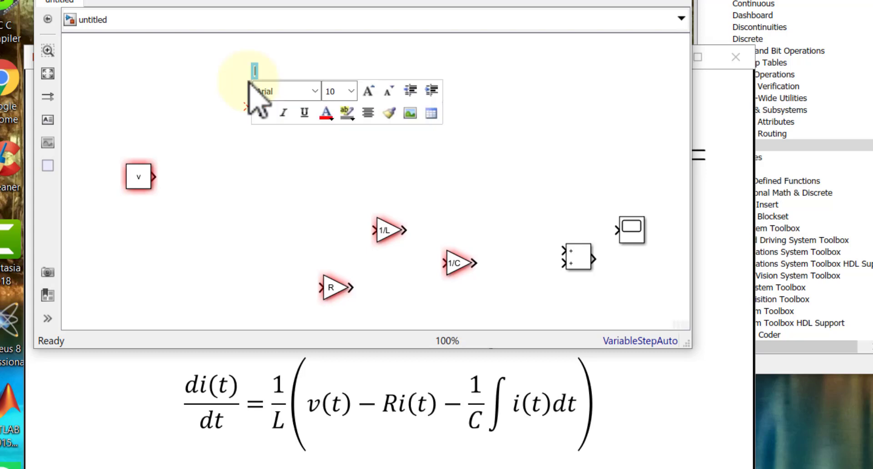
click(351, 91)
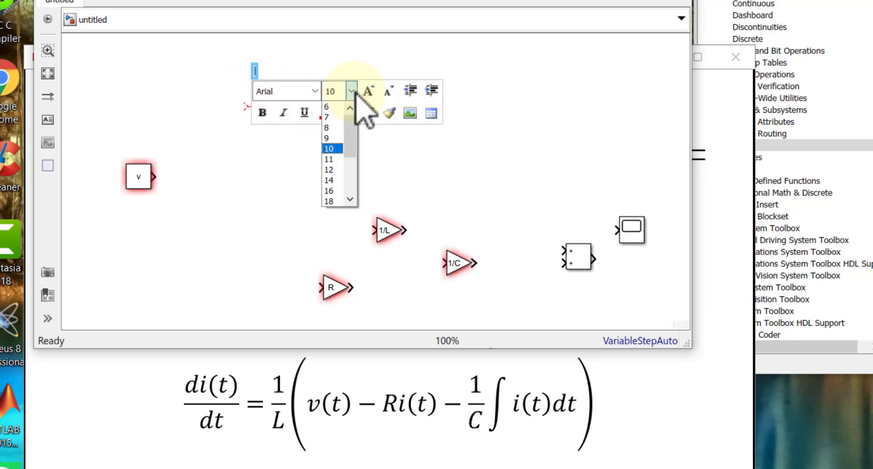
scroll(352, 184, down, 1)
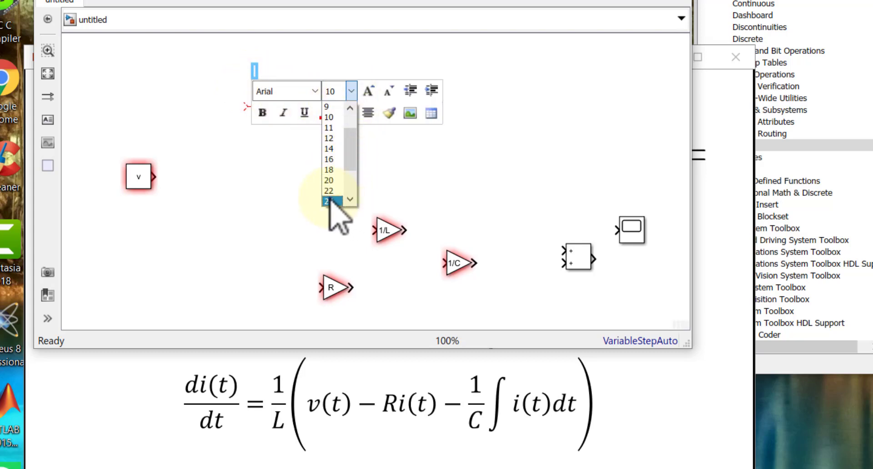
click(331, 201)
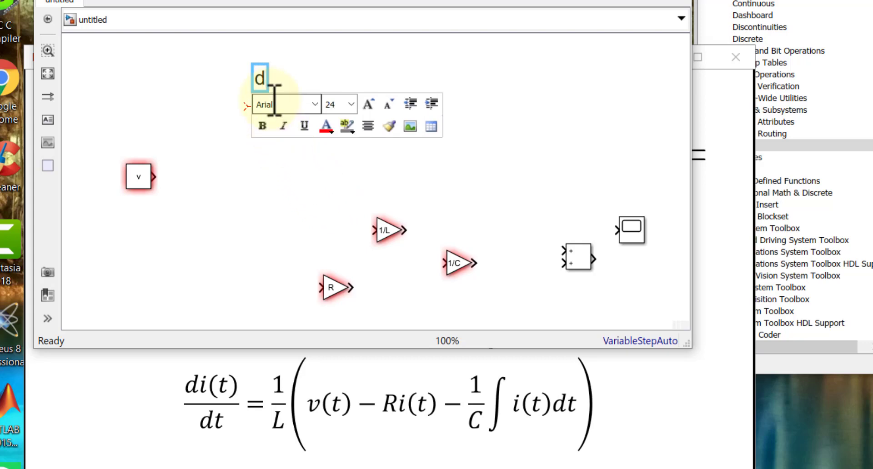
text((t)/dt)
click(464, 91)
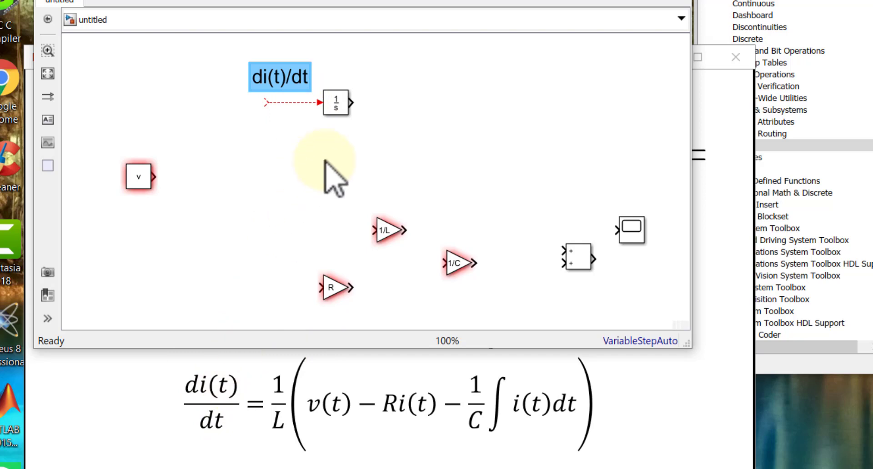
click(272, 89)
click(334, 103)
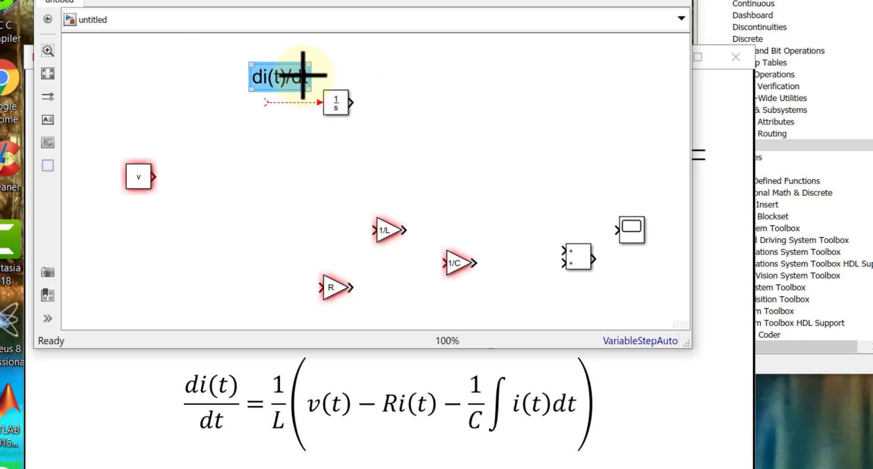
click(287, 72)
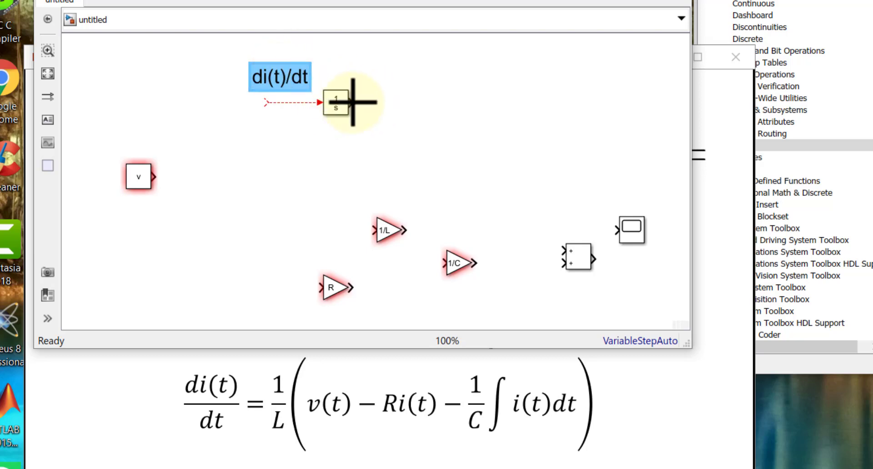
click(296, 87)
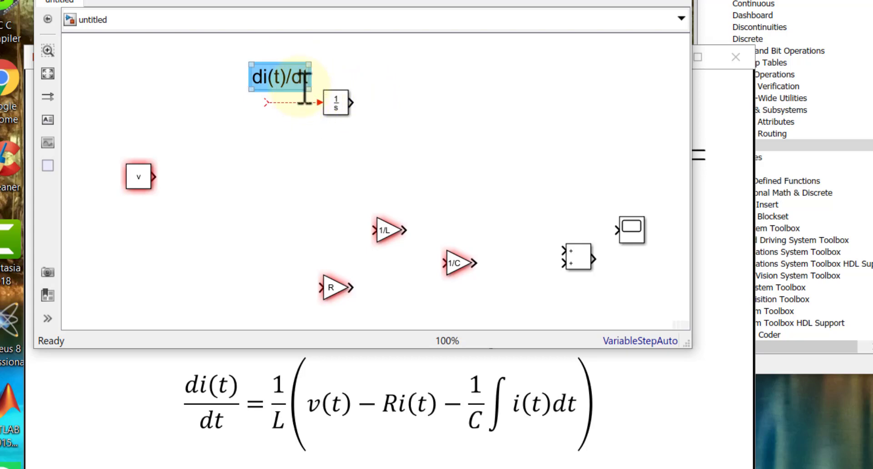
click(373, 72)
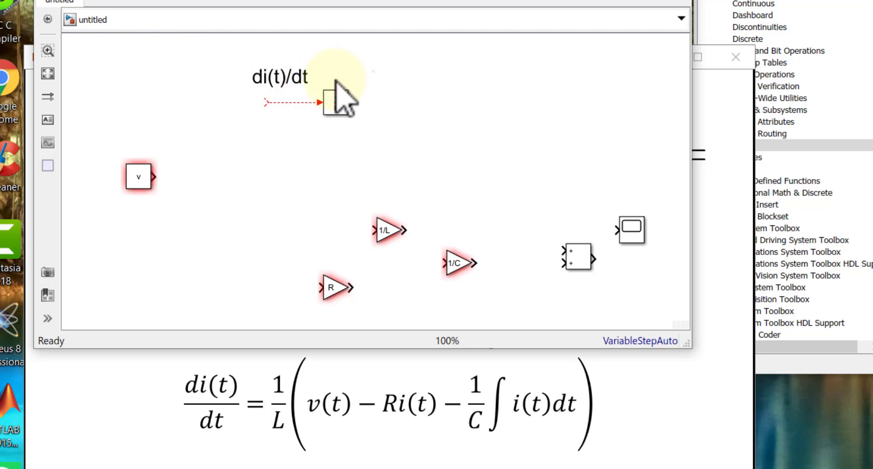
Step: Duplicate the di(t)/dt annotation above the Integrator's output side and change the copy's text to i(t)
drag(304, 80, 413, 86)
click(394, 78)
triple_click(394, 78)
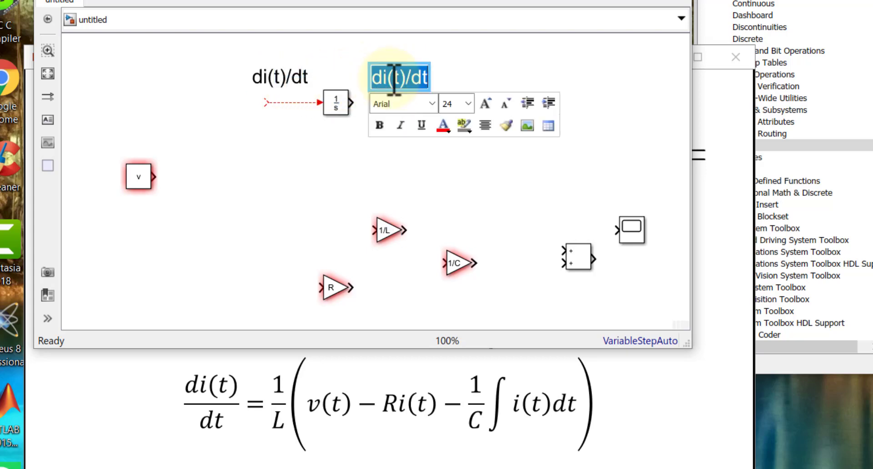
text(i(t)
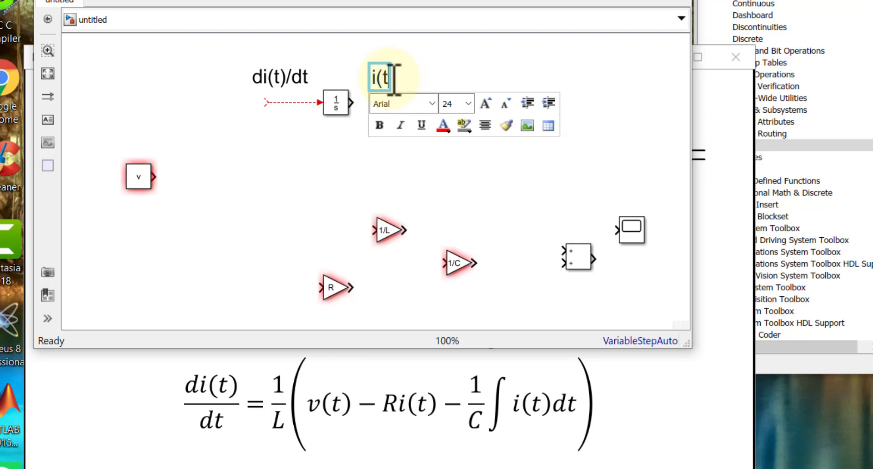
text())
click(474, 180)
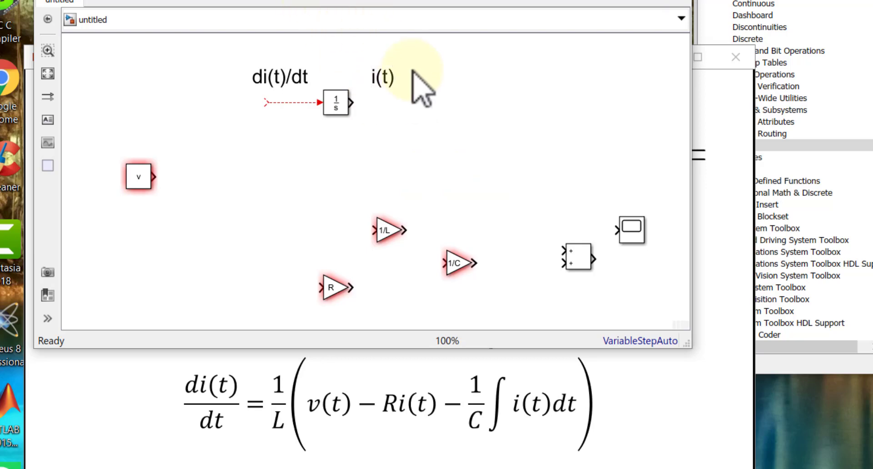
click(403, 85)
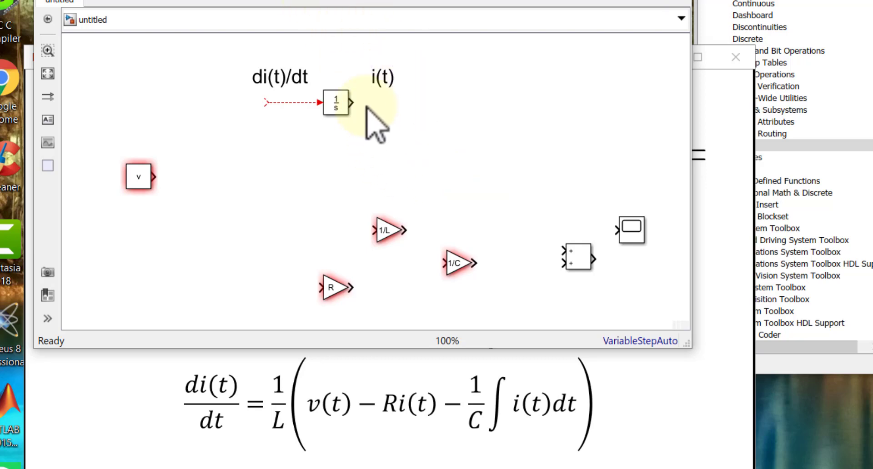
click(371, 121)
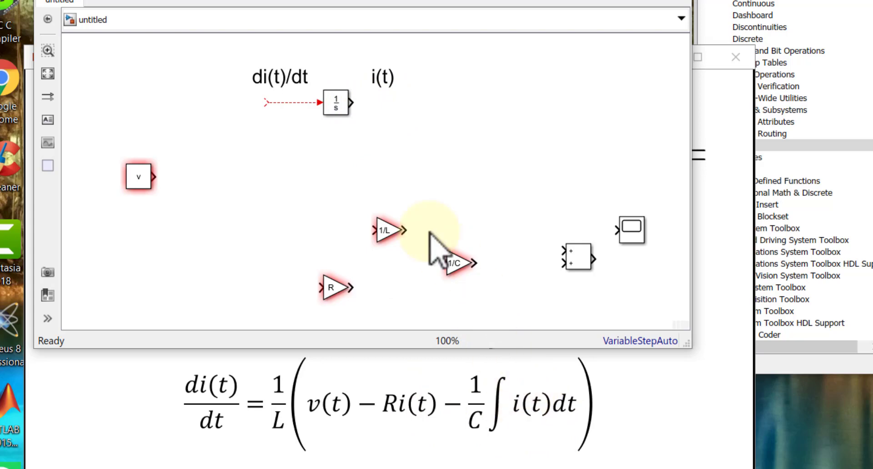
Step: Duplicate the Integrator block beside the original and connect the first Integrator's output to the copy's input
click(336, 108)
drag(338, 102, 436, 107)
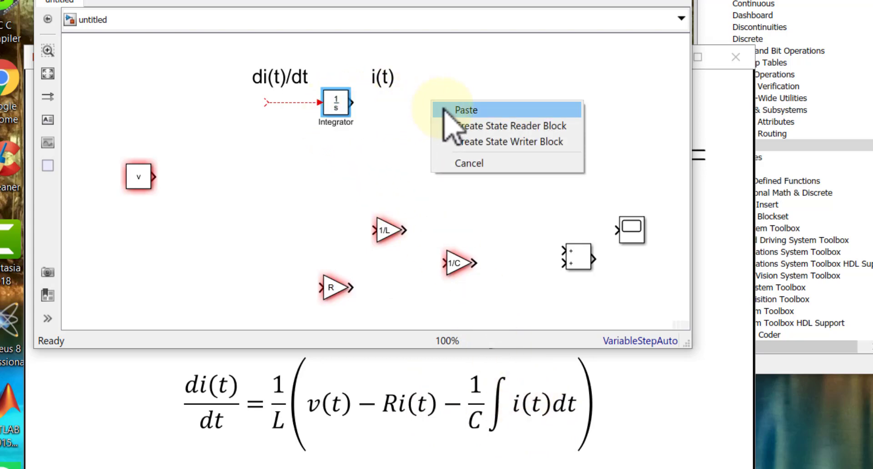
click(446, 111)
drag(349, 106, 411, 106)
click(437, 100)
Step: Duplicate the i(t) annotation beyond the second Integrator and change the copy's text to integer[i(t)]
click(385, 81)
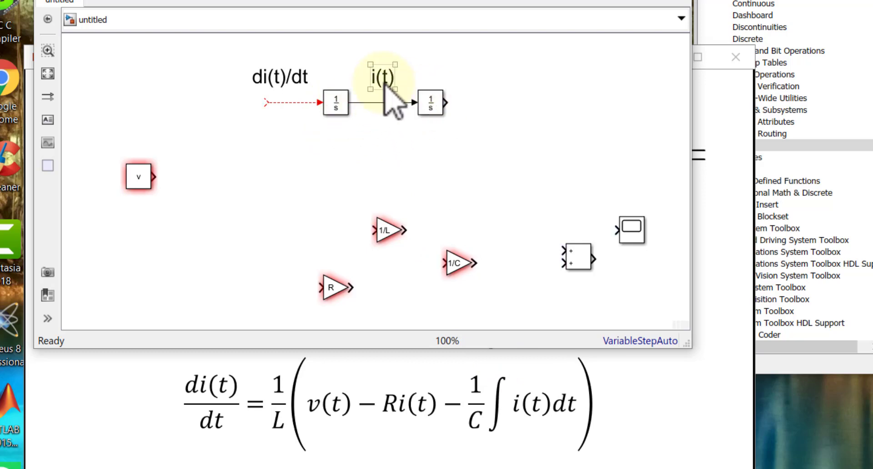
drag(386, 86, 493, 78)
double_click(495, 80)
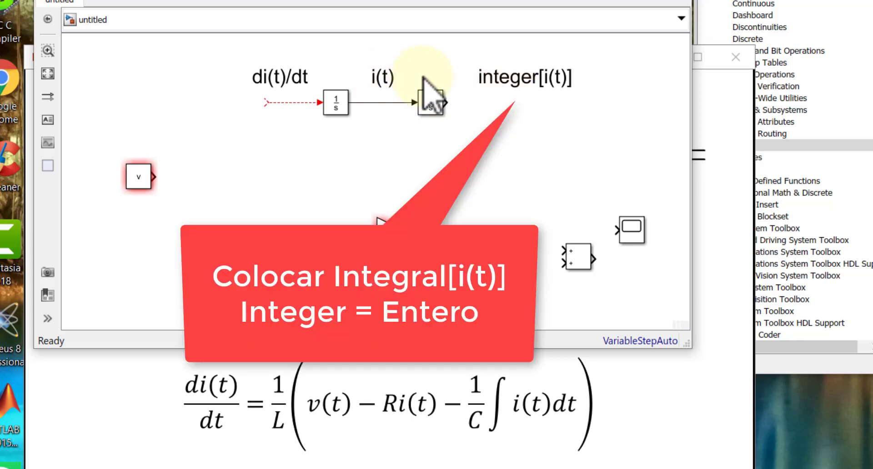
Step: Draw an open line out of the second Integrator's output and shift the integer[i(t)] annotation slightly toward that Integrator
drag(447, 100, 486, 104)
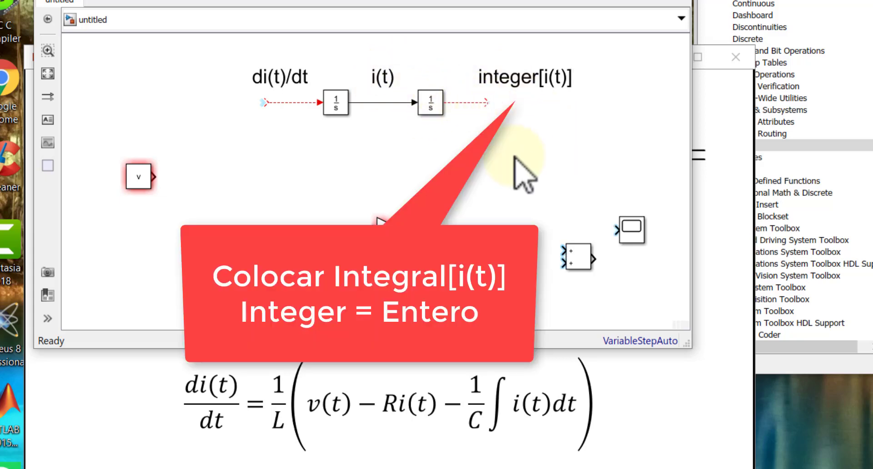
click(524, 75)
double_click(523, 75)
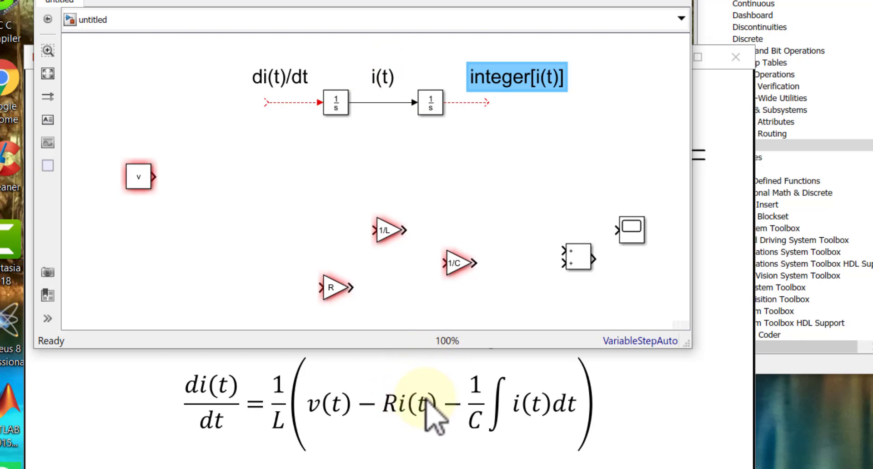
click(439, 101)
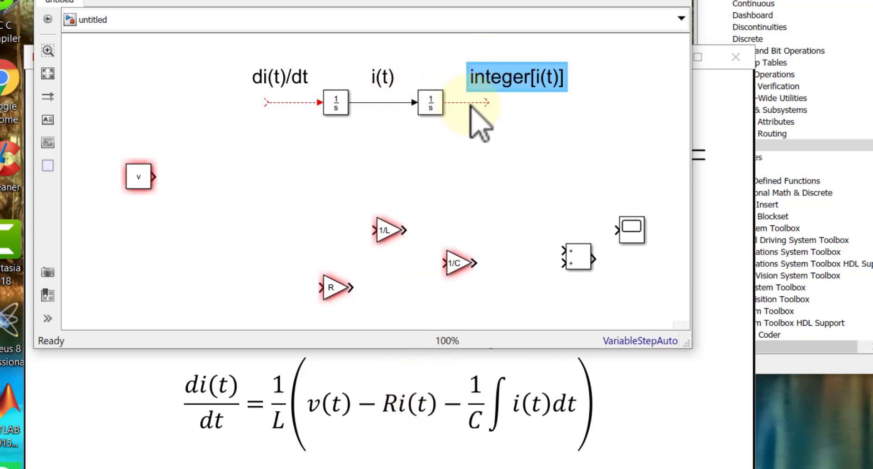
click(478, 121)
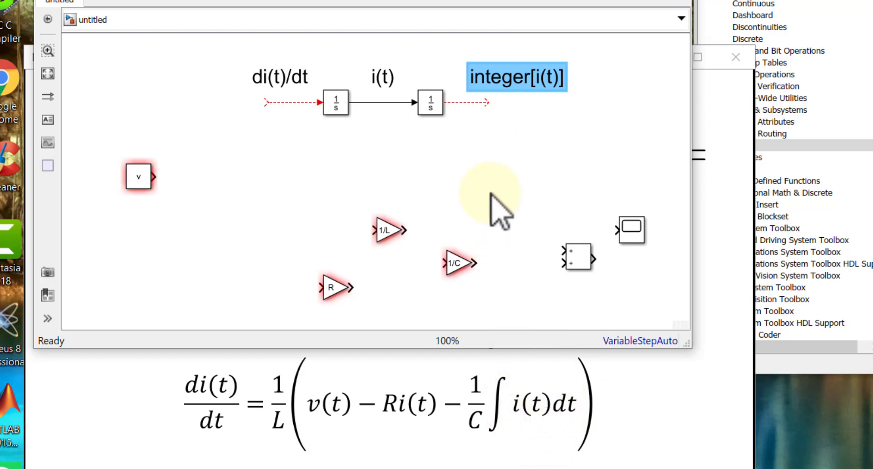
click(498, 211)
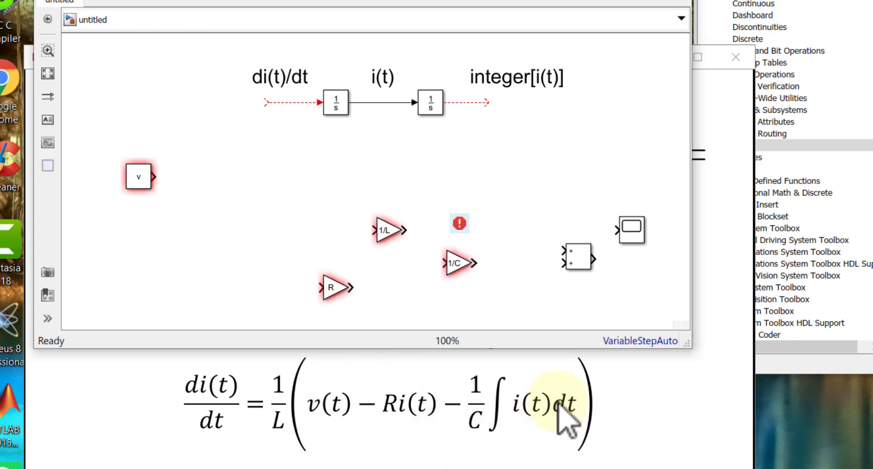
Step: Move the Add block ahead of the di(t)/dt line and set its list of signs to +--
click(573, 263)
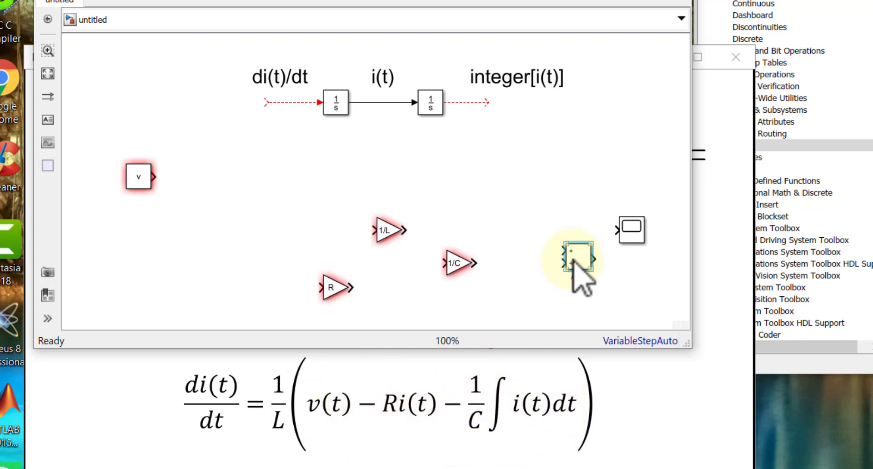
drag(573, 262, 173, 105)
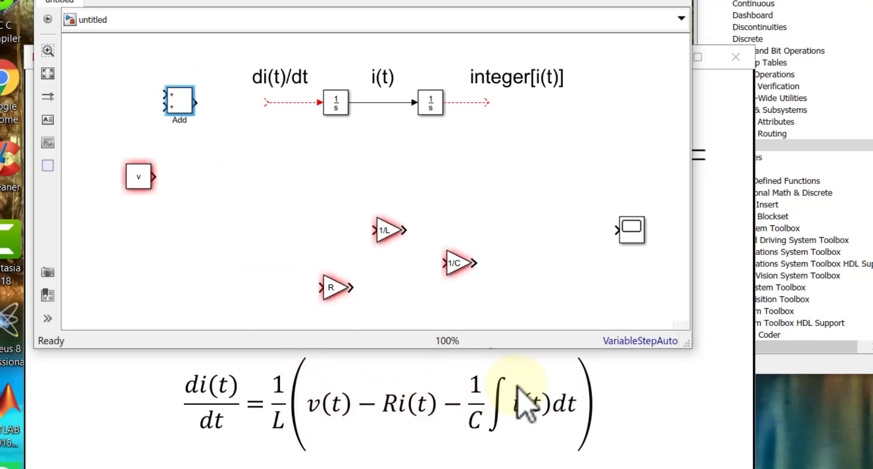
double_click(182, 104)
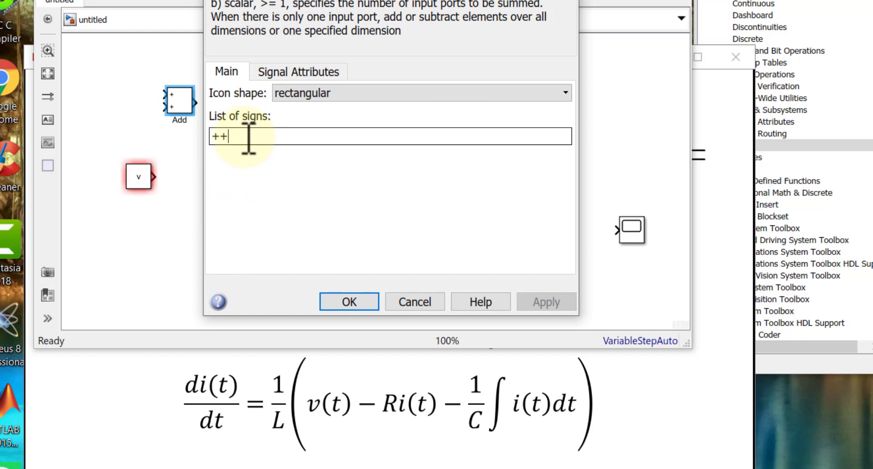
key(BackSpace)
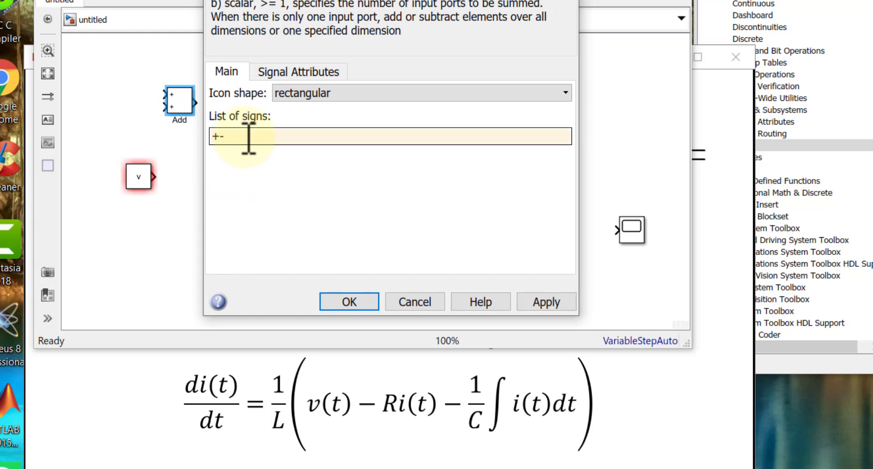
key(Return)
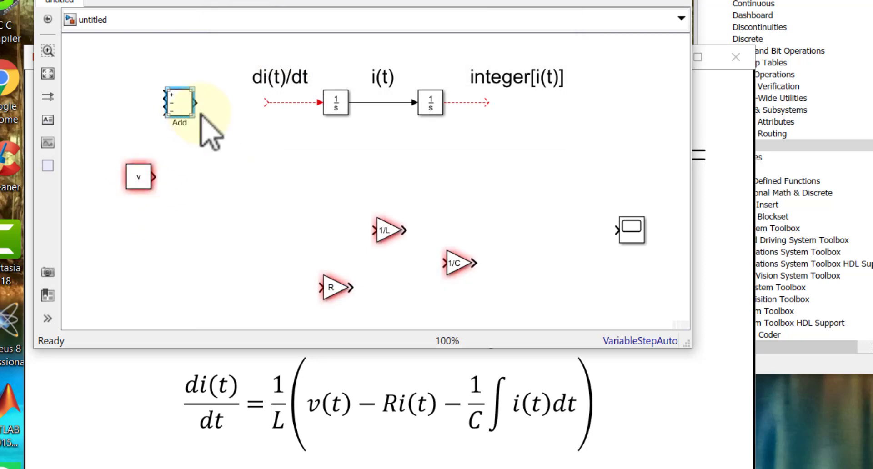
Step: Enlarge the Add block, then place the Constant v block before its plus input and connect the two
drag(193, 115, 167, 123)
click(269, 208)
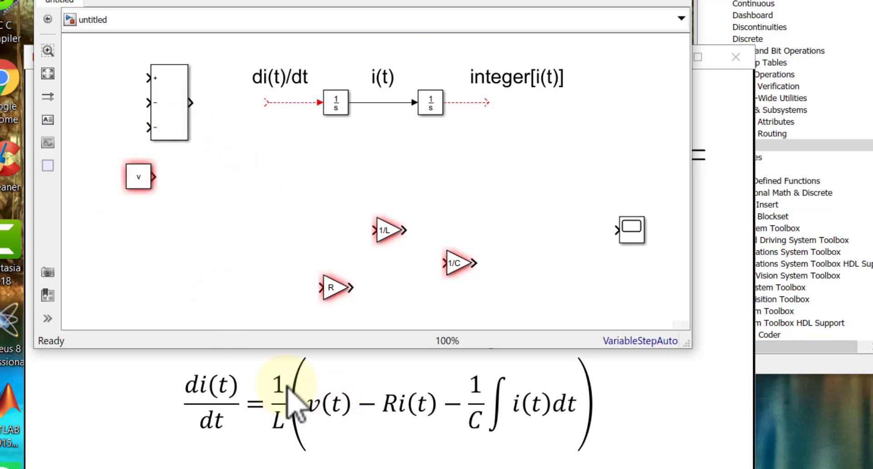
drag(139, 179, 95, 77)
click(139, 78)
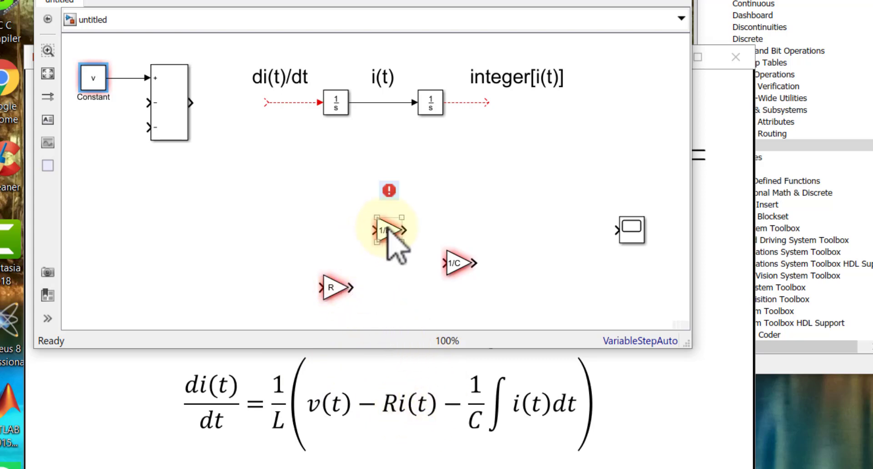
Step: Move the 1/L and 1/C Gain blocks over near the Scope, and place the R Gain block below the first Integrator
drag(387, 230, 605, 185)
drag(459, 263, 605, 279)
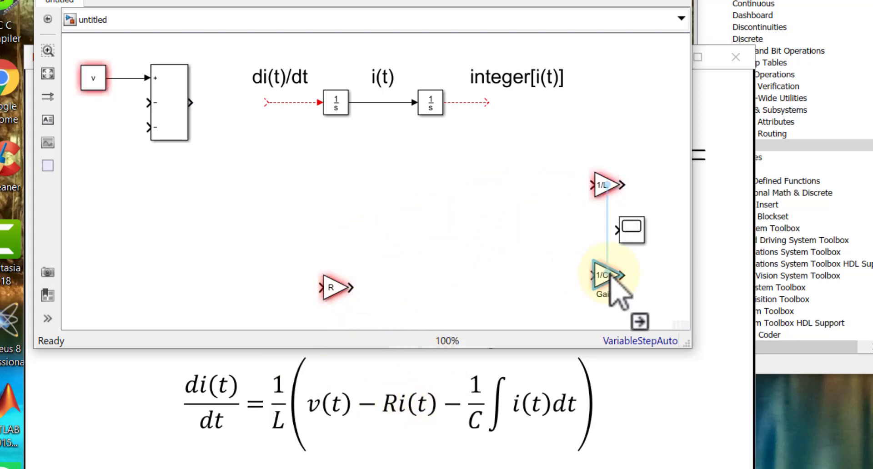
drag(337, 287, 341, 206)
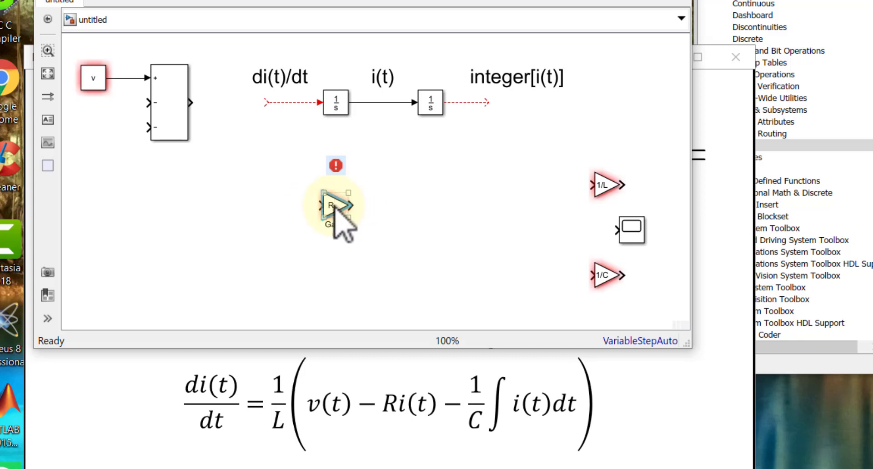
Step: Flip the R Gain block and connect its input to a branch off the i(t) line between the two Integrators
right_click(335, 208)
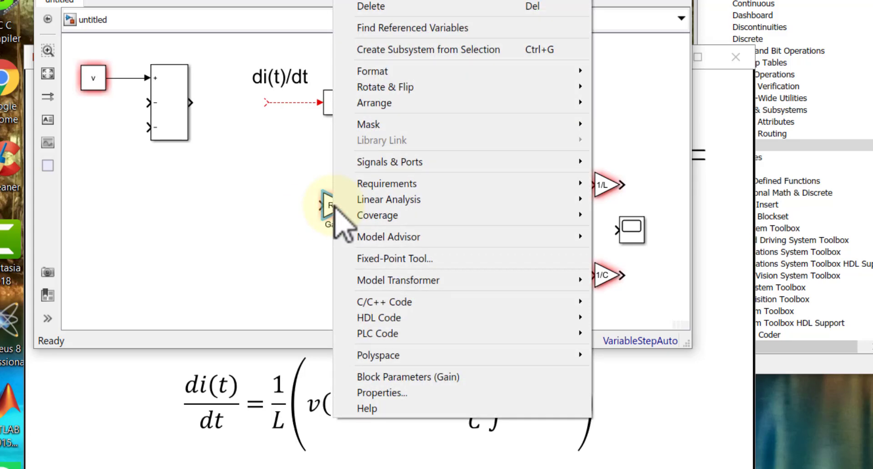
mouse_move(463, 95)
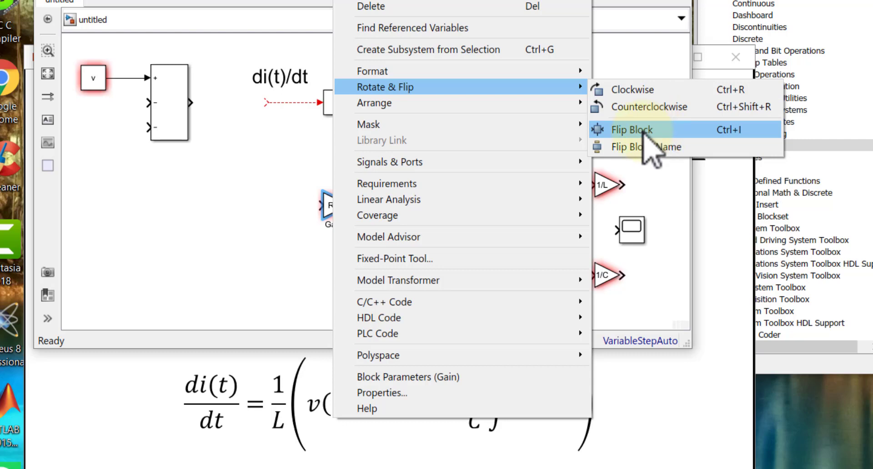
click(740, 132)
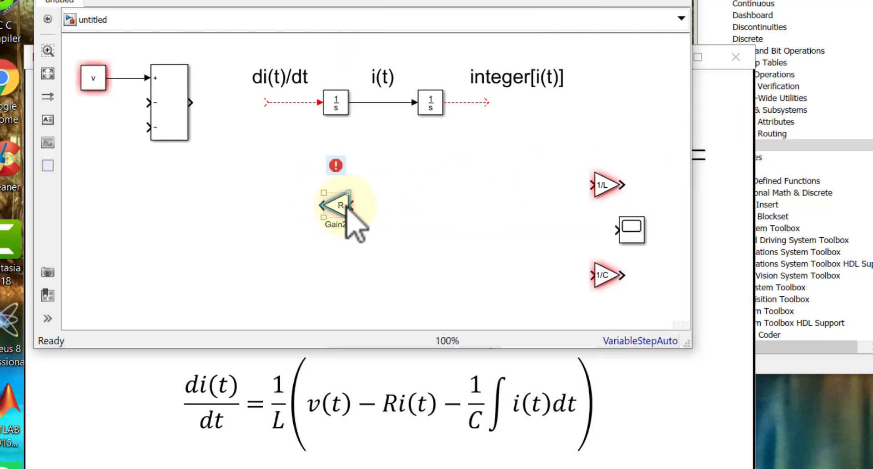
drag(348, 207, 381, 103)
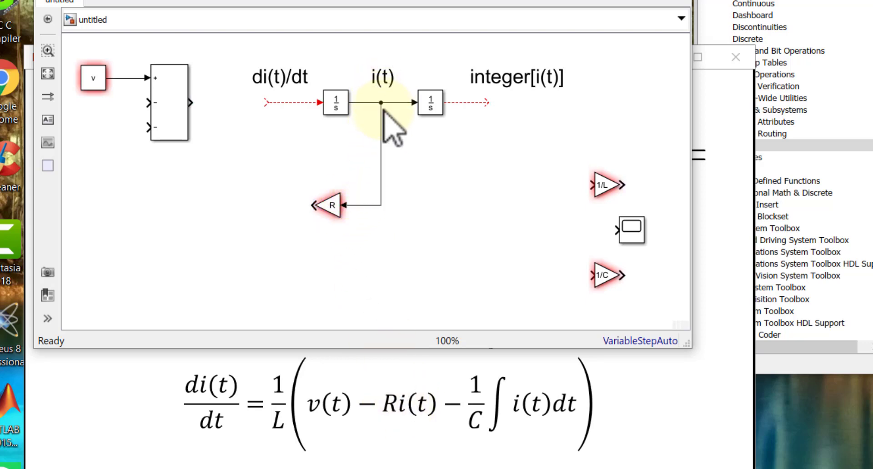
Step: Connect the R Gain's output to the Add block's lower minus input and shift the line's vertical segment slightly away from the block
click(314, 207)
drag(310, 208, 145, 127)
click(147, 154)
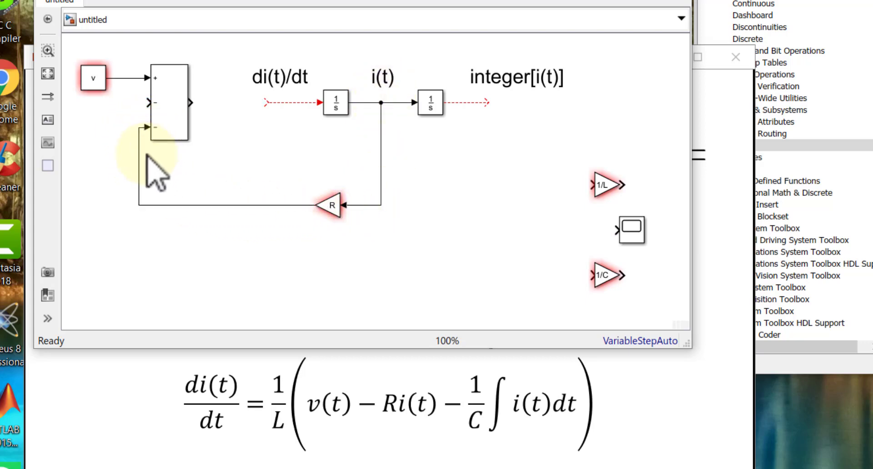
drag(139, 157, 132, 159)
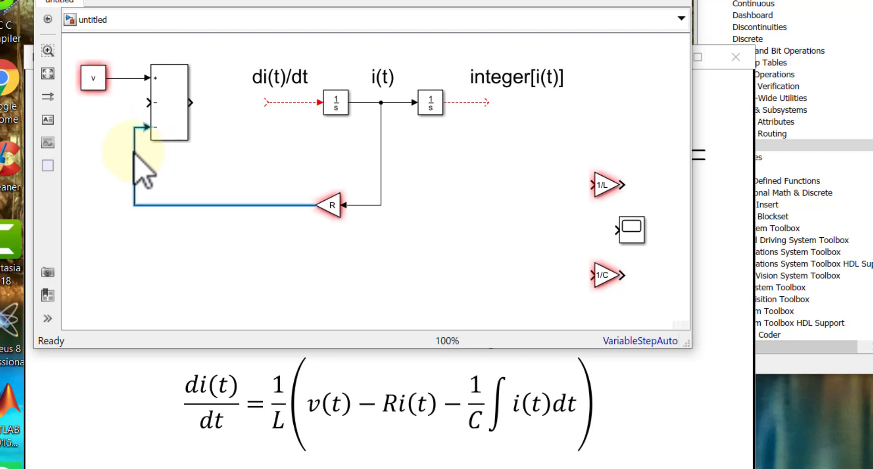
click(180, 171)
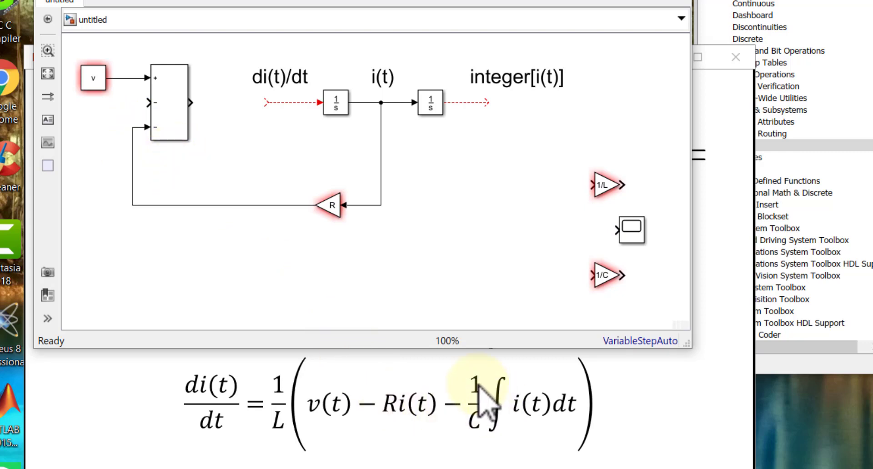
Step: Place the 1/C Gain, flipped, below the second Integrator, feed it from that Integrator's output line, and move the integer[i(t)] annotation closer to the line
click(600, 273)
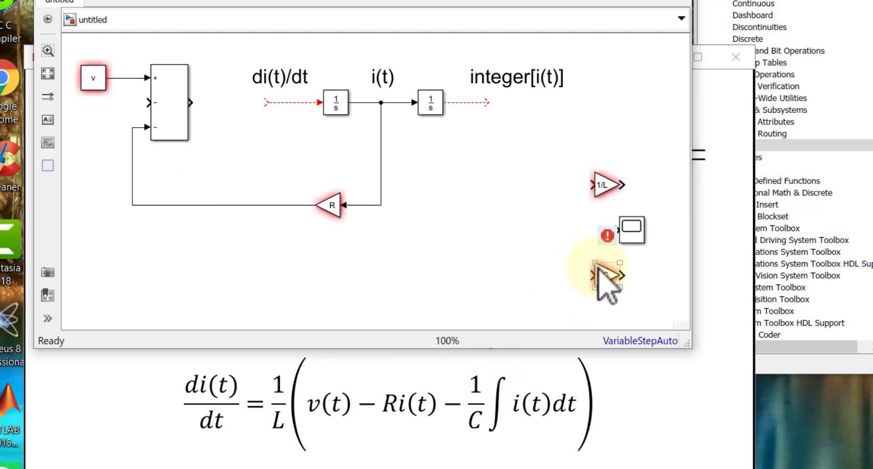
mouse_move(605, 275)
mouse_down()
mouse_move(507, 241)
mouse_move(425, 253)
mouse_move(435, 249)
mouse_move(480, 102)
mouse_up()
key(ctrl+i)
drag(463, 148, 544, 149)
mouse_move(527, 89)
mouse_down()
mouse_move(520, 80)
mouse_move(515, 88)
mouse_up()
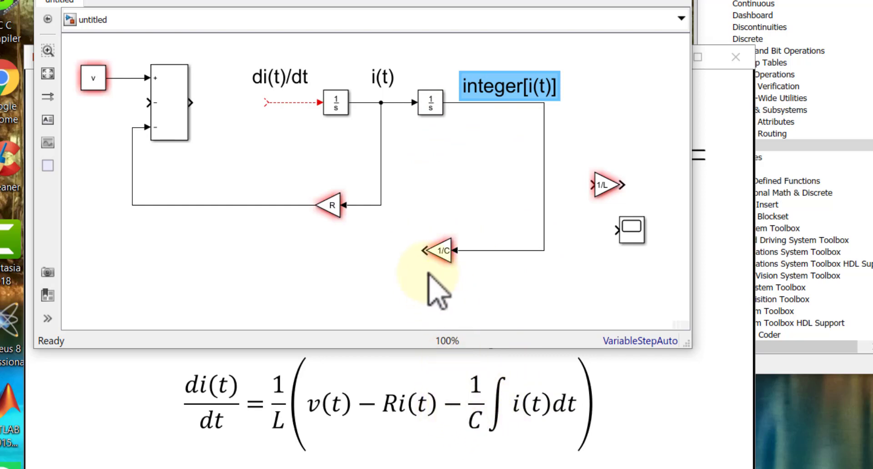
Step: Connect the 1/C Gain's output to the Add block's middle minus input and draw a short open line out of the Add block's output
drag(423, 250, 148, 102)
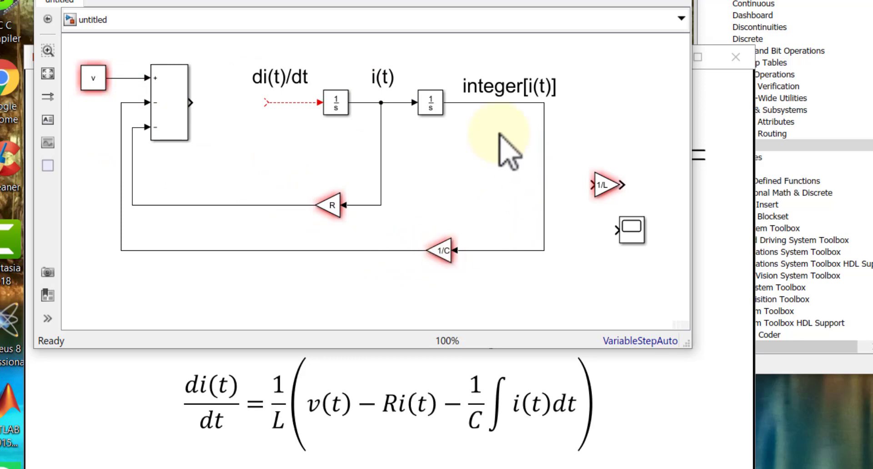
click(432, 93)
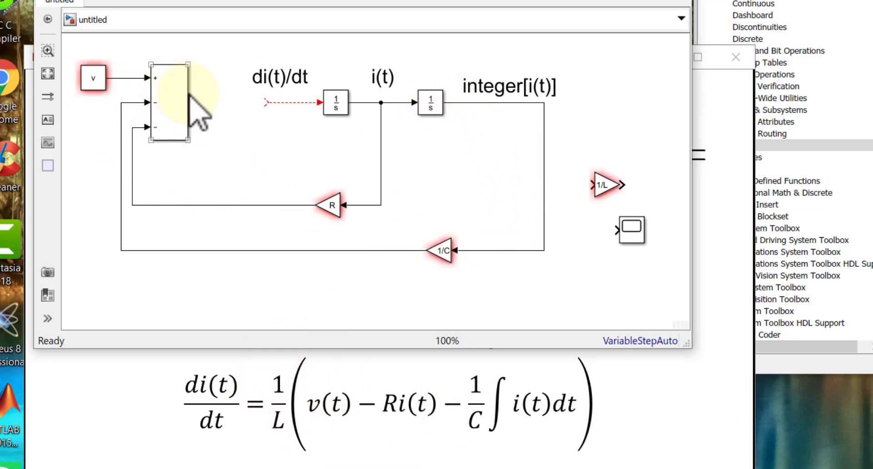
drag(190, 102, 207, 102)
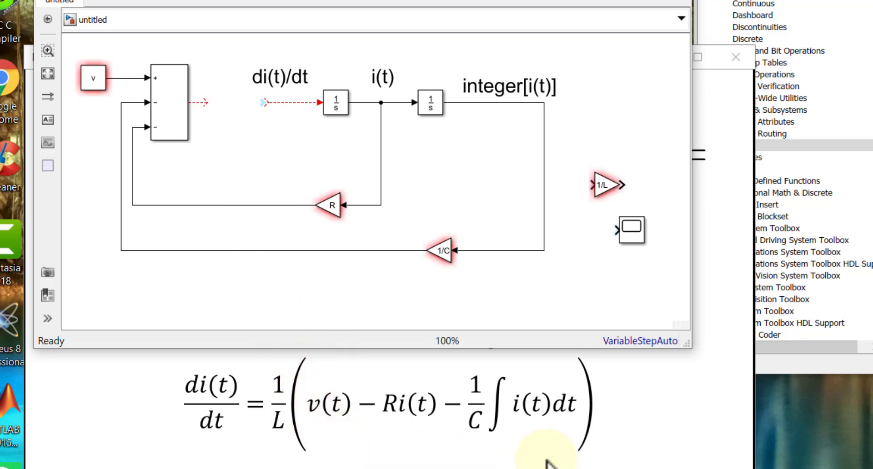